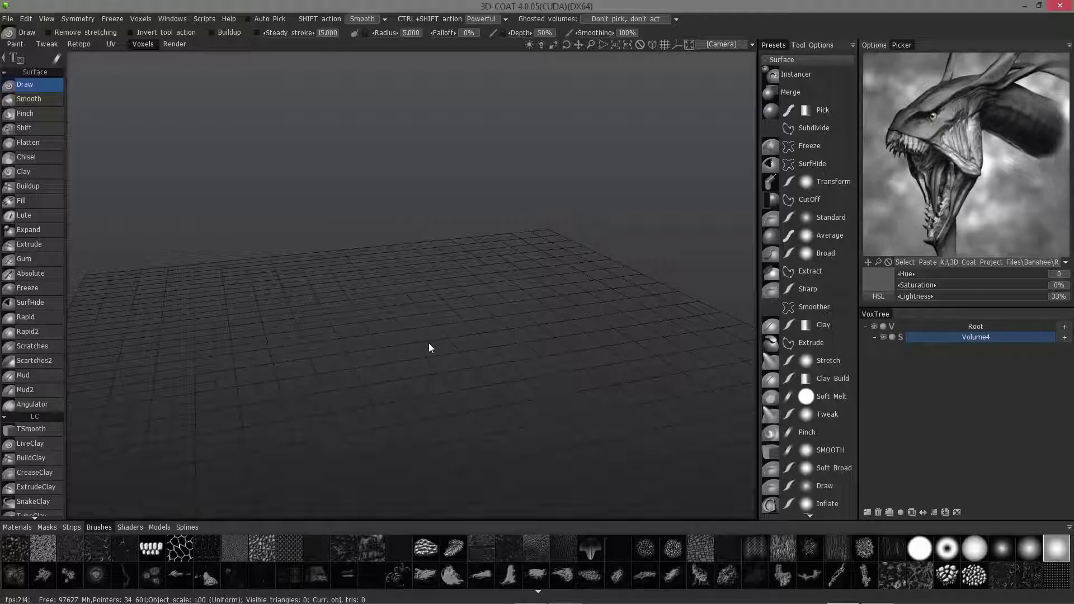
{"action": "left_click", "coordinate": [724, 43]}
{"action": "mouse_move", "coordinate": [649, 79]}
{"action": "left_click", "coordinate": [677, 45]}
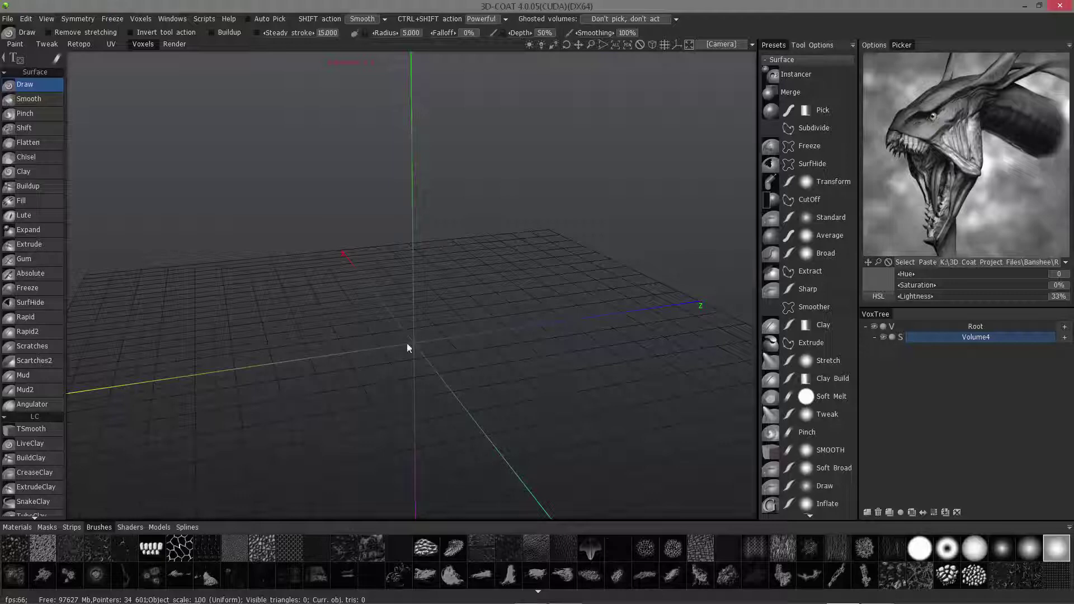
{"action": "left_click", "coordinate": [677, 46]}
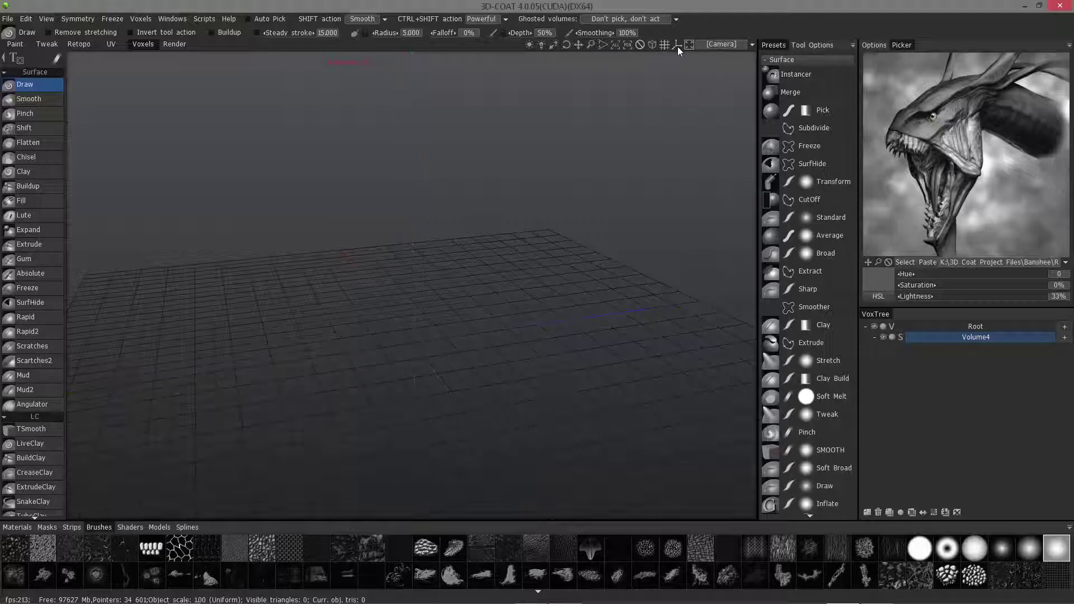
Step: Turn on the display of the coordinate axes in the viewport
{"action": "left_click", "coordinate": [48, 20]}
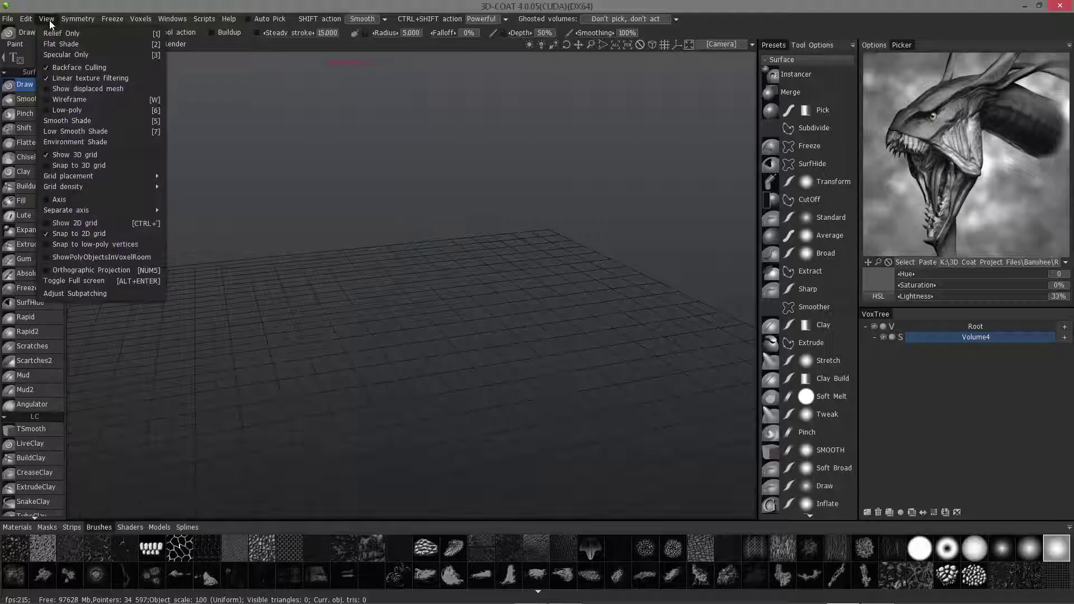
{"action": "left_click", "coordinate": [85, 202]}
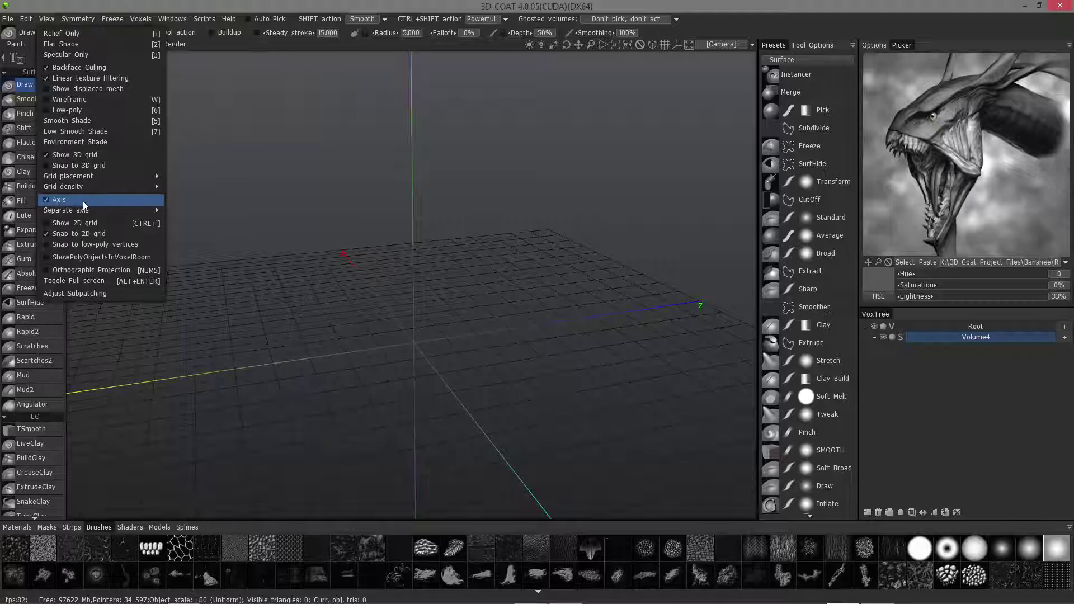
{"action": "left_click_drag", "start_coordinate": [288, 256], "coordinate": [413, 279]}
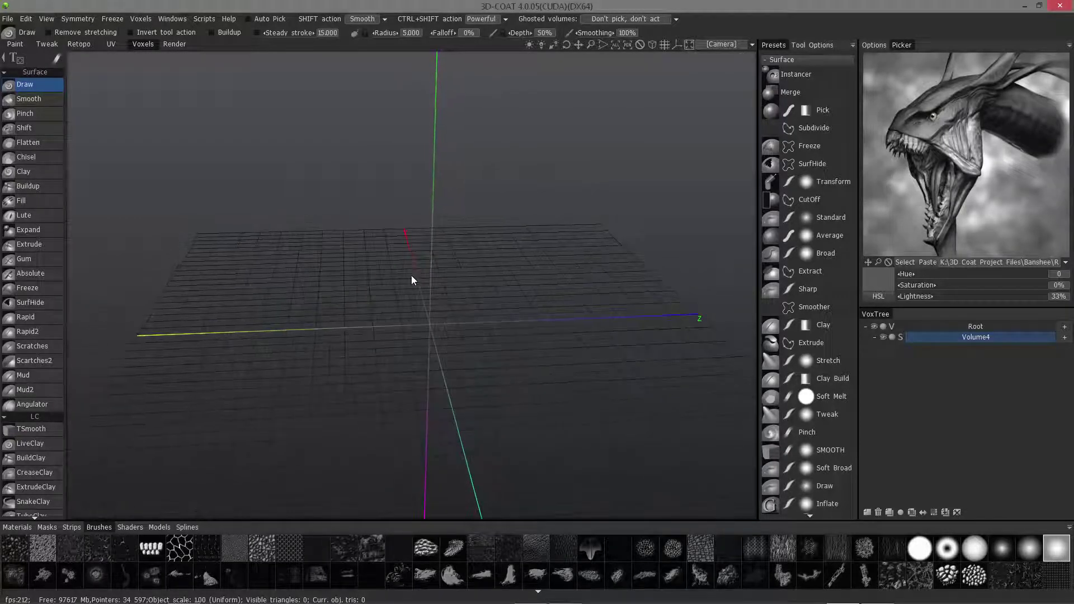
Step: Load Left View.png from the Image Planes folder as the reference image for the X-axis
{"action": "left_click", "coordinate": [720, 44]}
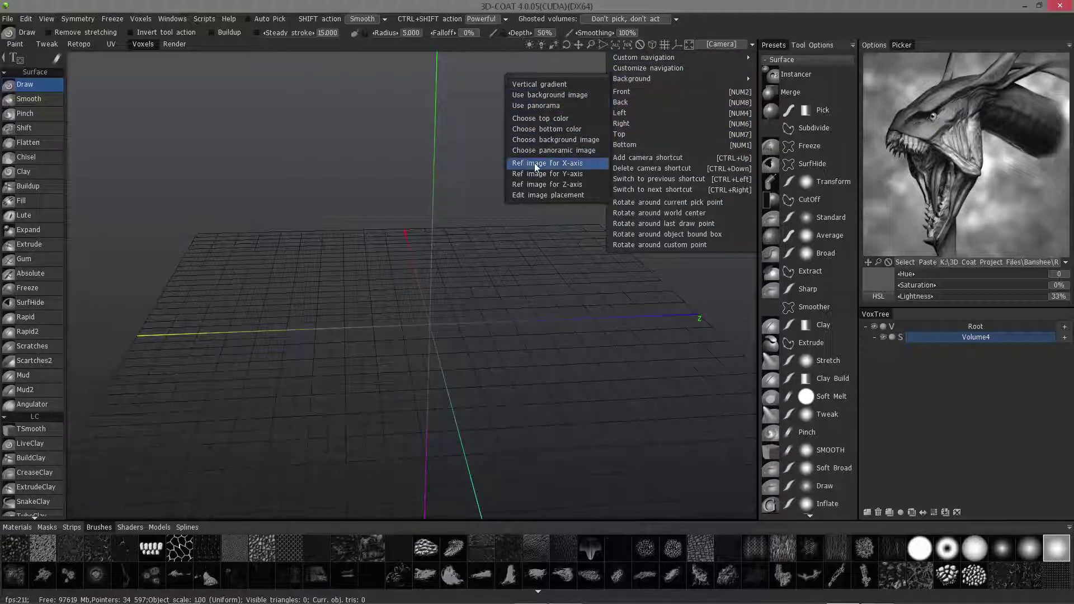
{"action": "left_click", "coordinate": [550, 164]}
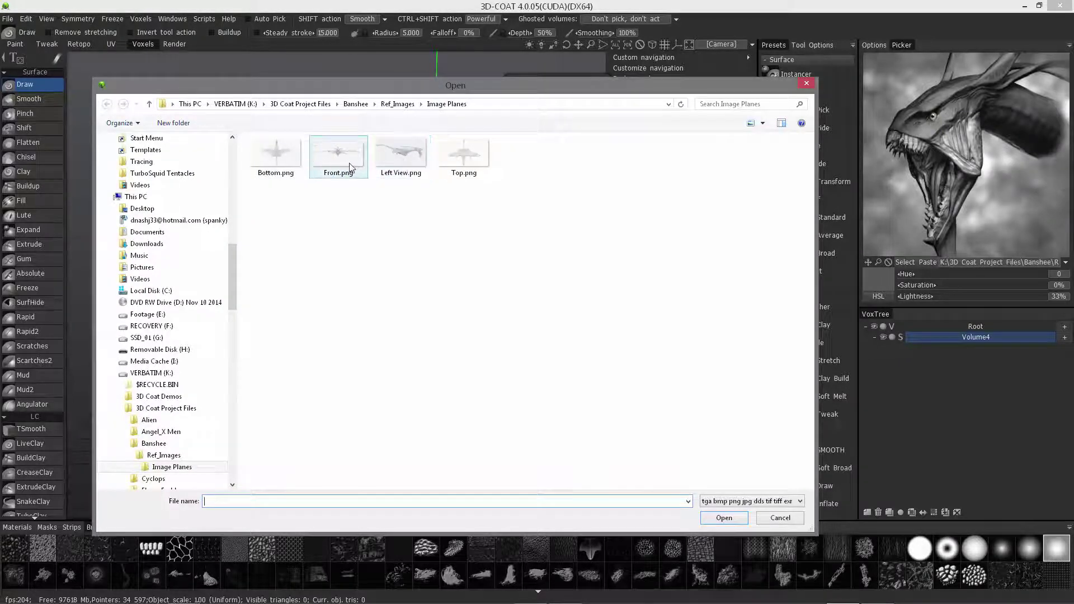
{"action": "double_click", "coordinate": [408, 150]}
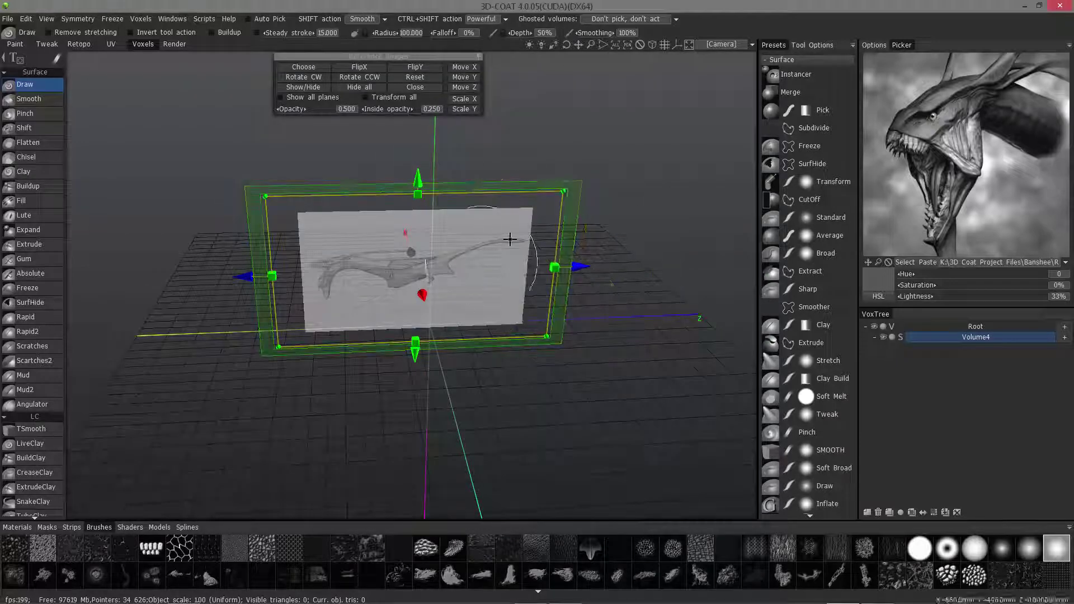
Step: Try scaling and moving the side-view reference plane with its handles, and undo the last two changes
{"action": "mouse_move", "coordinate": [563, 191]}
{"action": "left_mouse_down"}
{"action": "mouse_move", "coordinate": [547, 185]}
{"action": "mouse_move", "coordinate": [545, 200]}
{"action": "mouse_move", "coordinate": [556, 196]}
{"action": "left_mouse_up"}
{"action": "left_click_drag", "start_coordinate": [570, 265], "coordinate": [580, 267]}
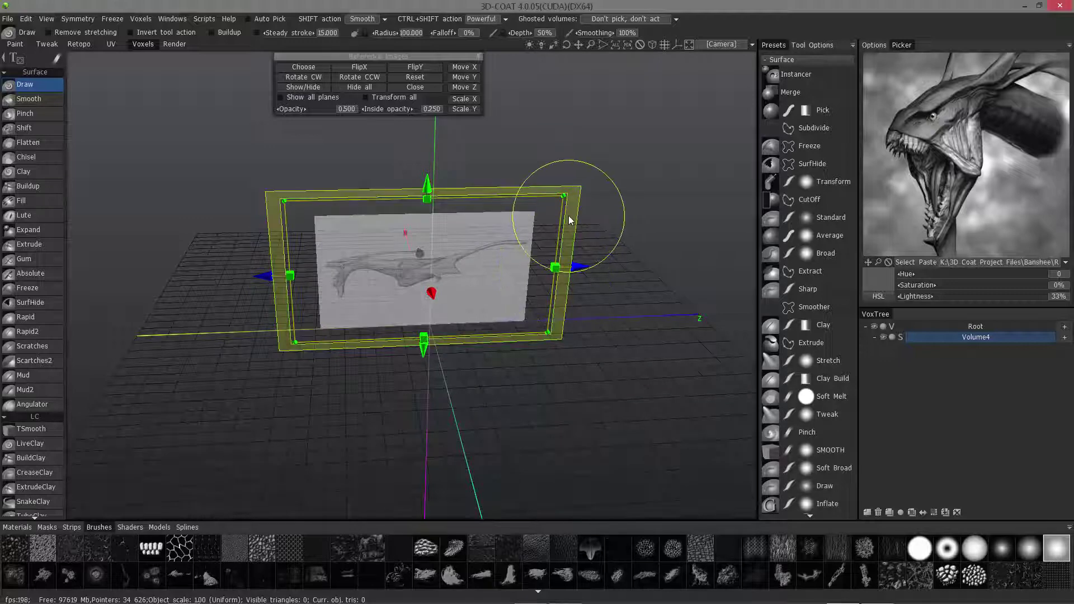
{"action": "mouse_move", "coordinate": [569, 220]}
{"action": "left_mouse_down"}
{"action": "mouse_move", "coordinate": [598, 224]}
{"action": "mouse_move", "coordinate": [585, 199]}
{"action": "mouse_move", "coordinate": [576, 226]}
{"action": "mouse_move", "coordinate": [573, 214]}
{"action": "left_mouse_up"}
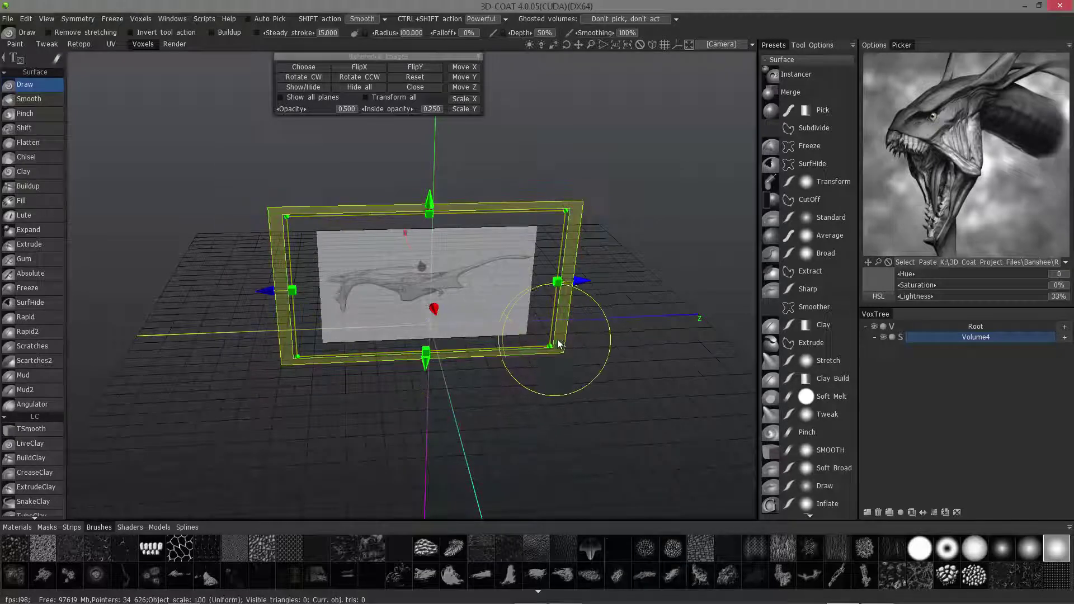
{"action": "mouse_move", "coordinate": [561, 345]}
{"action": "left_mouse_down"}
{"action": "mouse_move", "coordinate": [572, 352]}
{"action": "mouse_move", "coordinate": [574, 338]}
{"action": "left_mouse_up"}
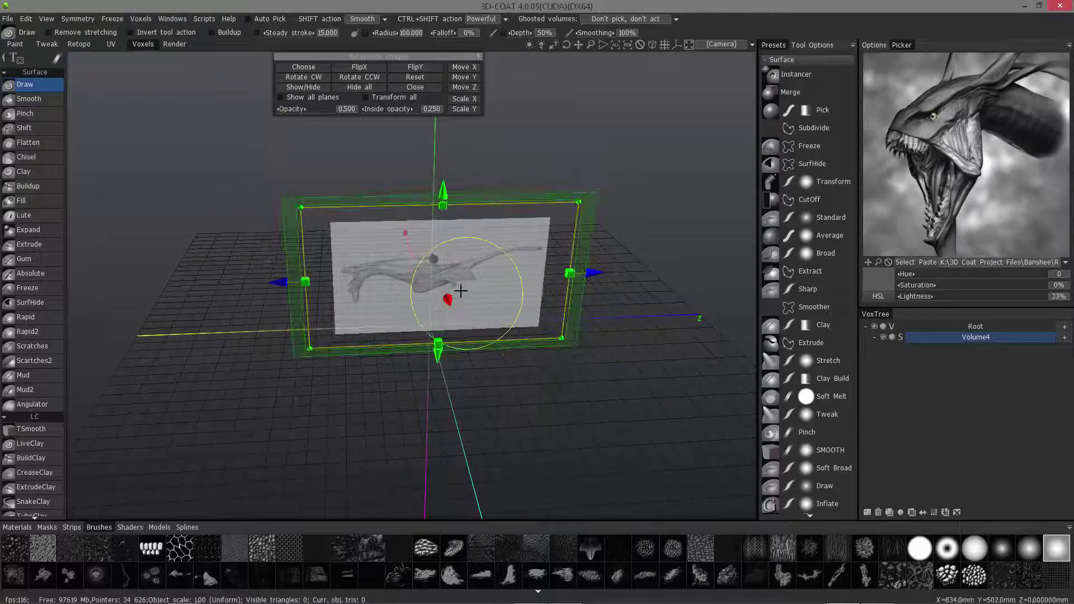
{"action": "left_click_drag", "start_coordinate": [447, 299], "coordinate": [467, 272]}
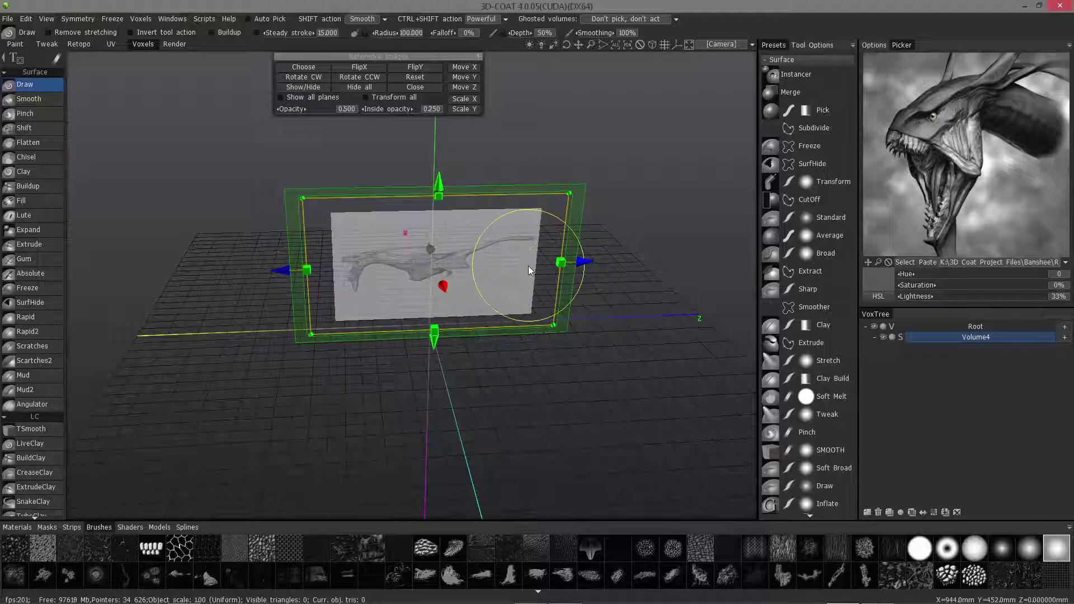
{"action": "key", "text": "ctrl+z"}
{"action": "key", "text": "ctrl+z"}
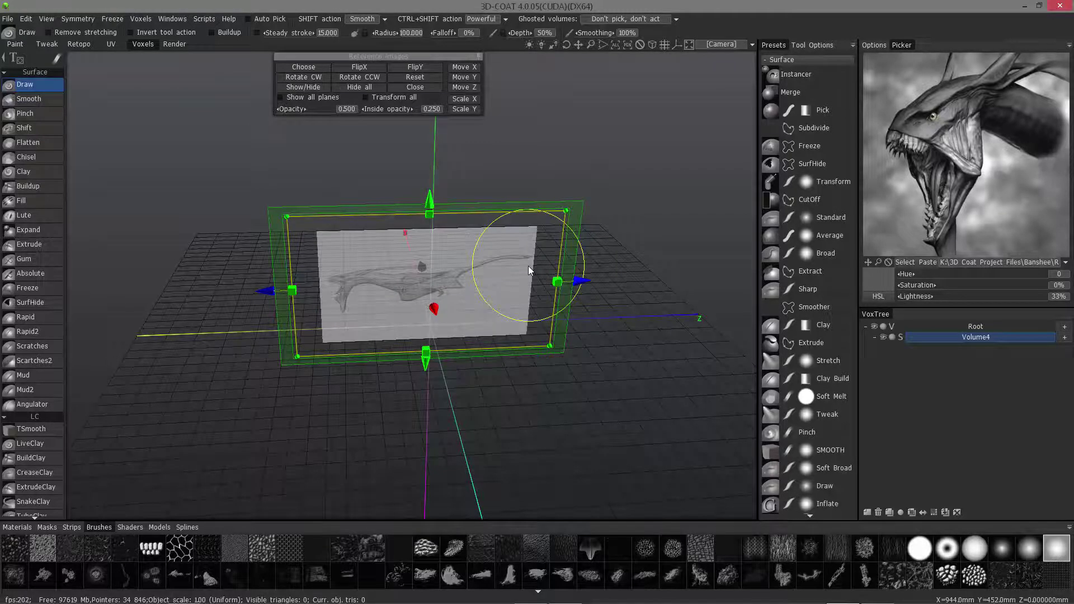
Step: Reset the side-view plane's placement and push it back along the X-axis to the far side of the grid
{"action": "left_click", "coordinate": [420, 78]}
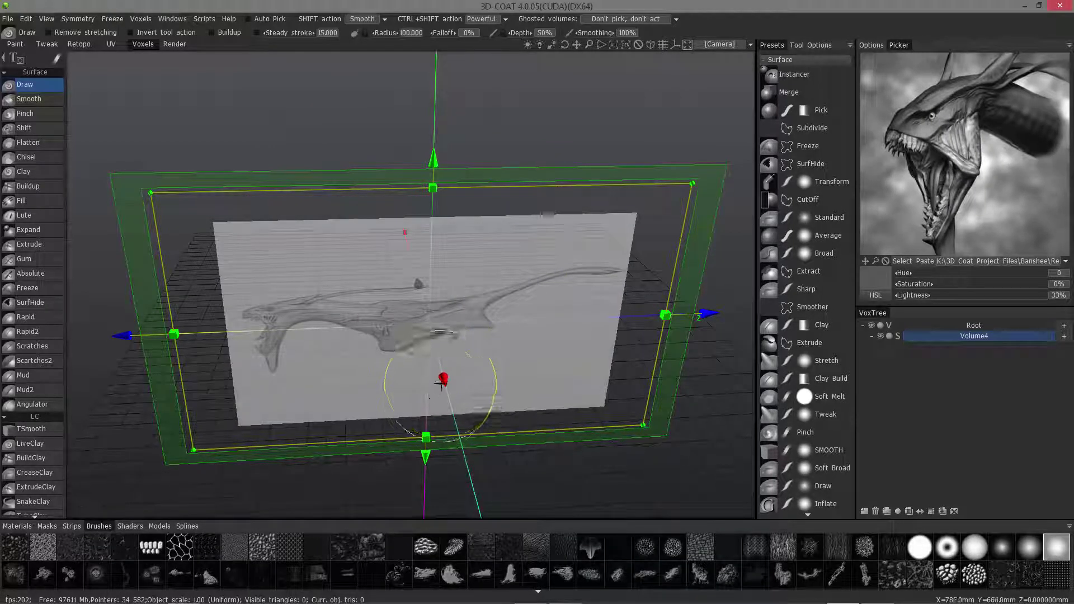
{"action": "left_click_drag", "start_coordinate": [443, 376], "coordinate": [425, 288]}
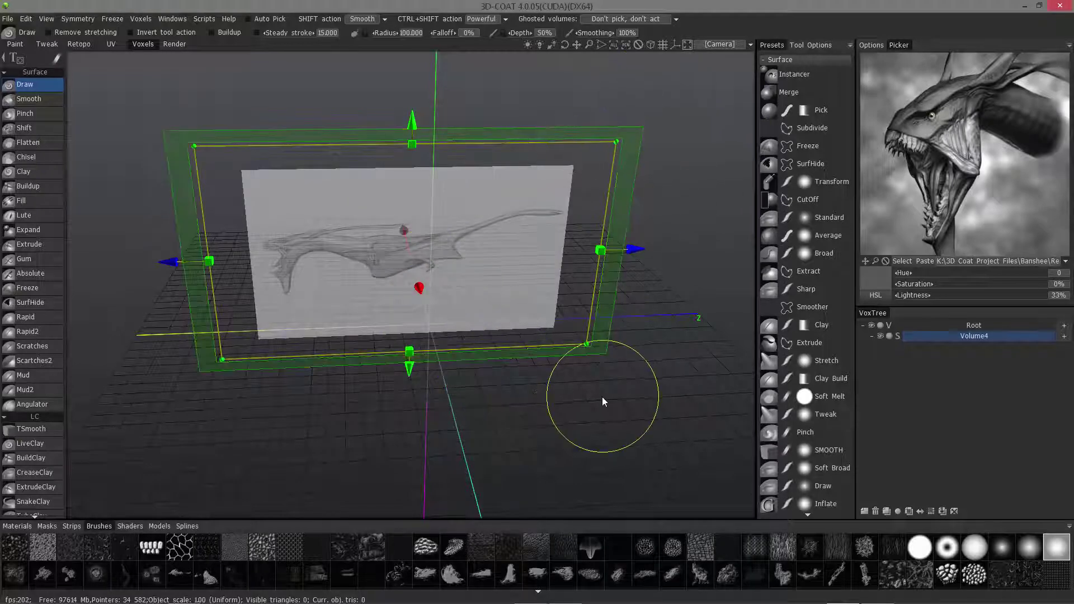
{"action": "mouse_move", "coordinate": [606, 399]}
{"action": "left_mouse_down"}
{"action": "mouse_move", "coordinate": [624, 402]}
{"action": "mouse_move", "coordinate": [606, 391]}
{"action": "mouse_move", "coordinate": [602, 326]}
{"action": "left_mouse_up"}
{"action": "mouse_move", "coordinate": [625, 246]}
{"action": "left_mouse_down"}
{"action": "mouse_move", "coordinate": [588, 287]}
{"action": "mouse_move", "coordinate": [587, 187]}
{"action": "mouse_move", "coordinate": [556, 233]}
{"action": "mouse_move", "coordinate": [552, 275]}
{"action": "mouse_move", "coordinate": [655, 207]}
{"action": "left_mouse_up"}
Step: Bring the front-view image into the viewport from outside the program and add it as a reference image
{"action": "mouse_move", "coordinate": [1073, 112]}
{"action": "left_mouse_down"}
{"action": "mouse_move", "coordinate": [690, 112]}
{"action": "mouse_move", "coordinate": [1073, 102]}
{"action": "left_mouse_up"}
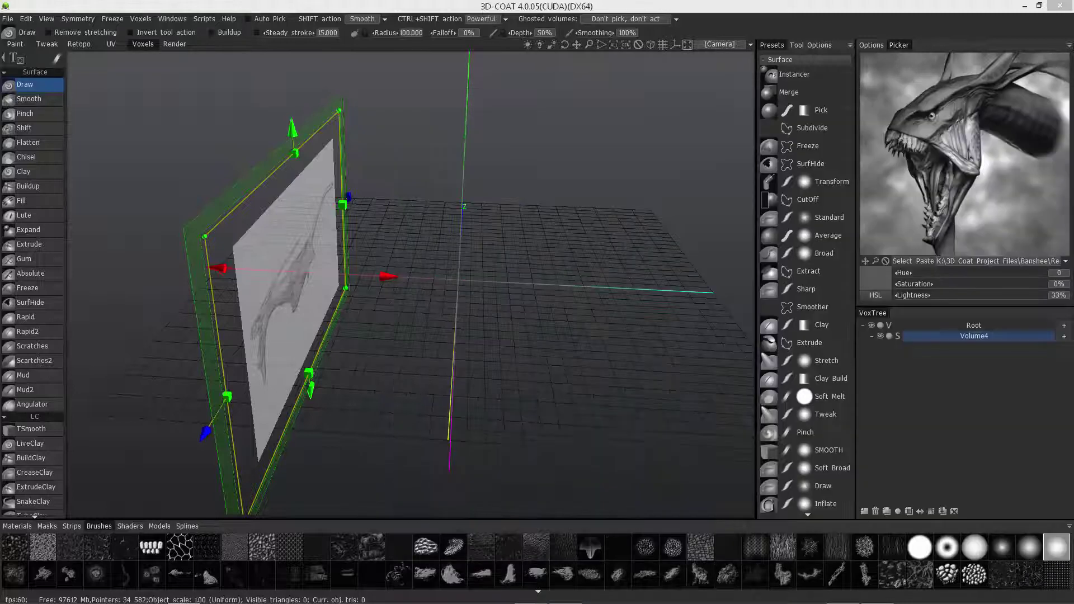
{"action": "left_click_drag", "start_coordinate": [1073, 236], "coordinate": [1067, 245]}
{"action": "left_click_drag", "start_coordinate": [453, 258], "coordinate": [450, 256]}
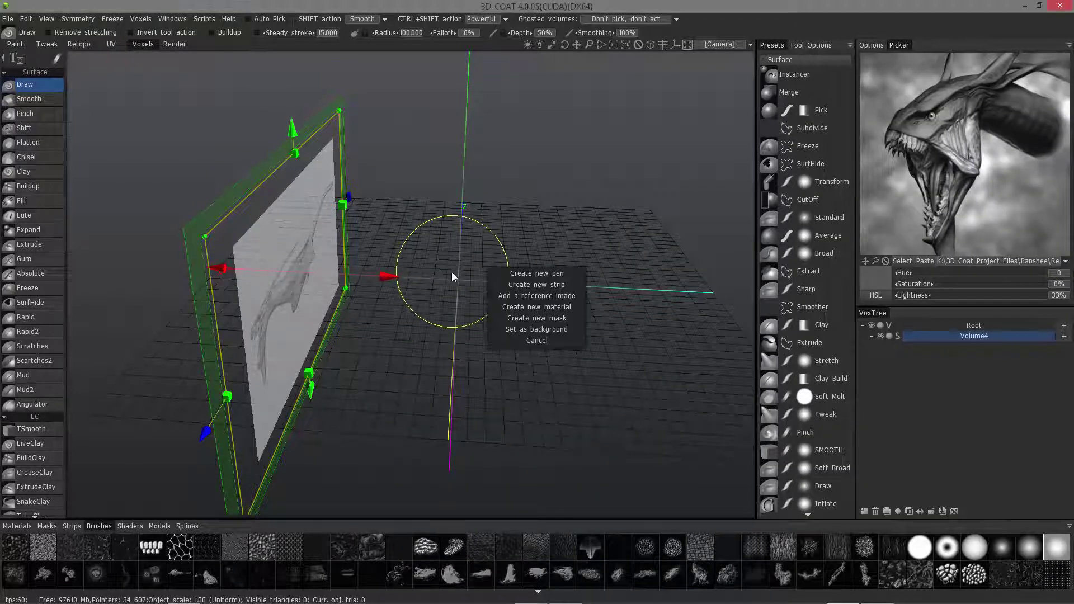
{"action": "left_click", "coordinate": [536, 296]}
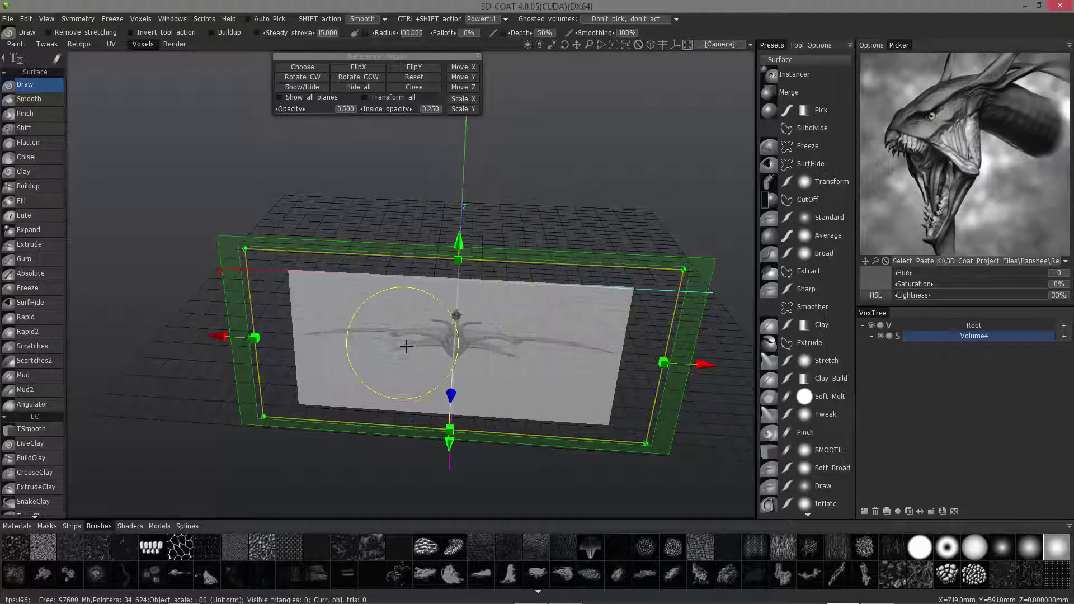
Step: Try repositioning the front-view reference plane farther back along the Z-axis
{"action": "mouse_move", "coordinate": [446, 352]}
{"action": "left_mouse_down"}
{"action": "mouse_move", "coordinate": [465, 358]}
{"action": "mouse_move", "coordinate": [454, 358]}
{"action": "left_mouse_up"}
{"action": "mouse_move", "coordinate": [454, 361]}
{"action": "middle_mouse_down"}
{"action": "mouse_move", "coordinate": [401, 348]}
{"action": "mouse_move", "coordinate": [391, 315]}
{"action": "mouse_move", "coordinate": [331, 356]}
{"action": "mouse_move", "coordinate": [316, 312]}
{"action": "mouse_move", "coordinate": [257, 331]}
{"action": "mouse_move", "coordinate": [302, 316]}
{"action": "mouse_move", "coordinate": [312, 333]}
{"action": "mouse_move", "coordinate": [336, 314]}
{"action": "mouse_move", "coordinate": [425, 294]}
{"action": "mouse_move", "coordinate": [466, 316]}
{"action": "mouse_move", "coordinate": [405, 357]}
{"action": "mouse_move", "coordinate": [476, 241]}
{"action": "mouse_move", "coordinate": [470, 225]}
{"action": "middle_mouse_up"}
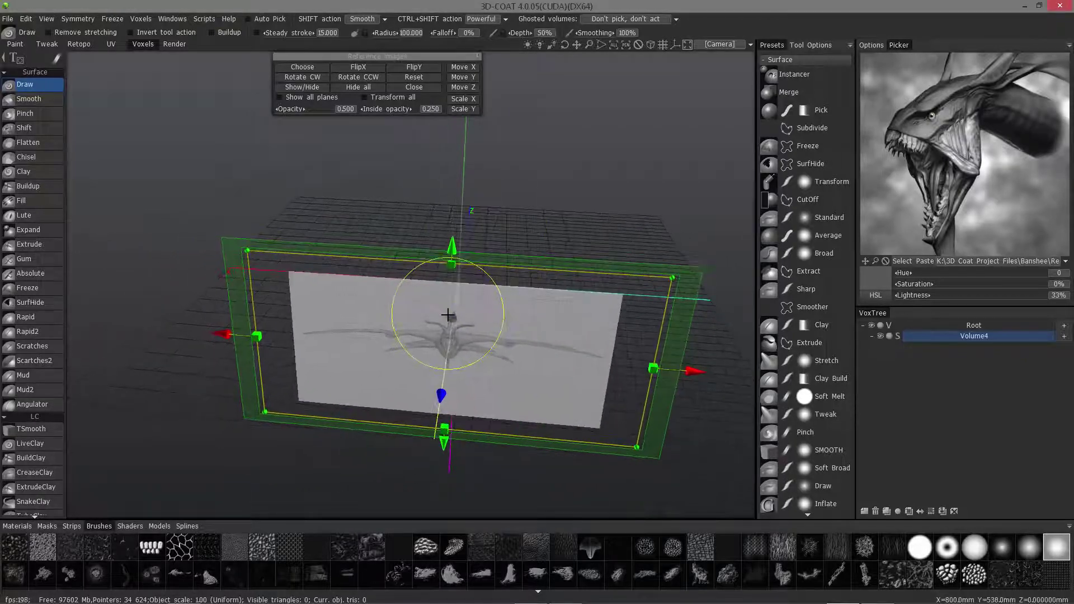
{"action": "left_click_drag", "start_coordinate": [451, 317], "coordinate": [470, 244]}
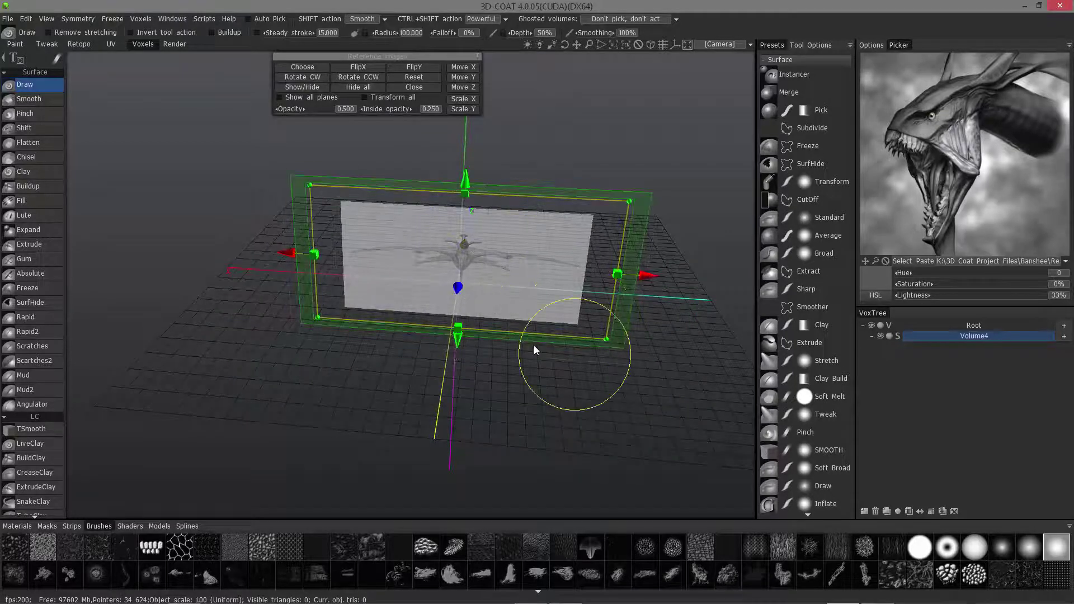
{"action": "left_click_drag", "start_coordinate": [288, 327], "coordinate": [430, 424]}
{"action": "middle_click_drag", "start_coordinate": [431, 429], "coordinate": [460, 428]}
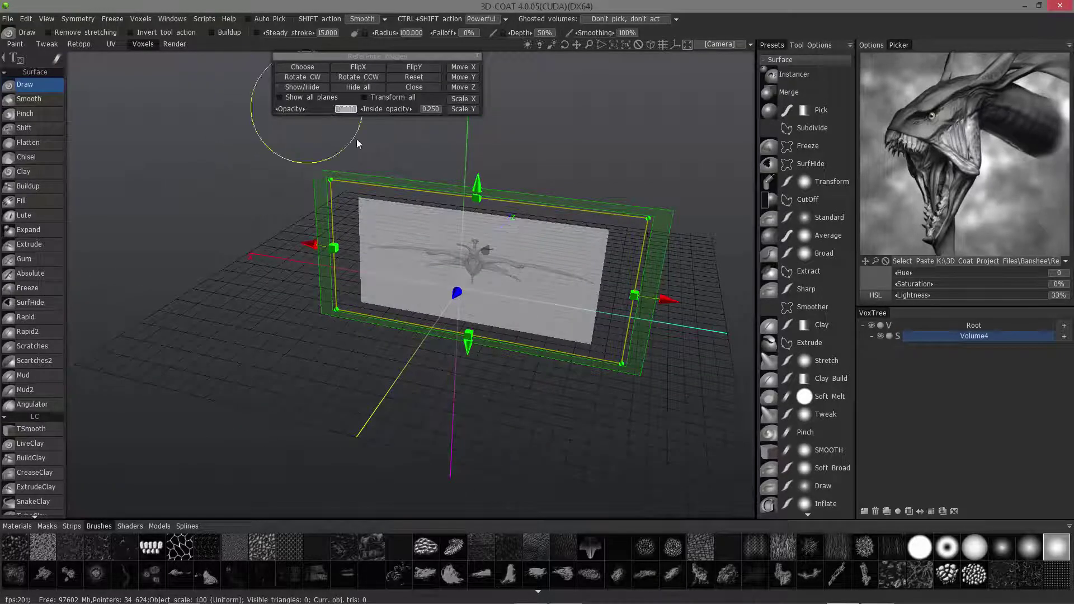
Step: Show all reference planes together and reset the front-view plane's placement
{"action": "left_click", "coordinate": [294, 98]}
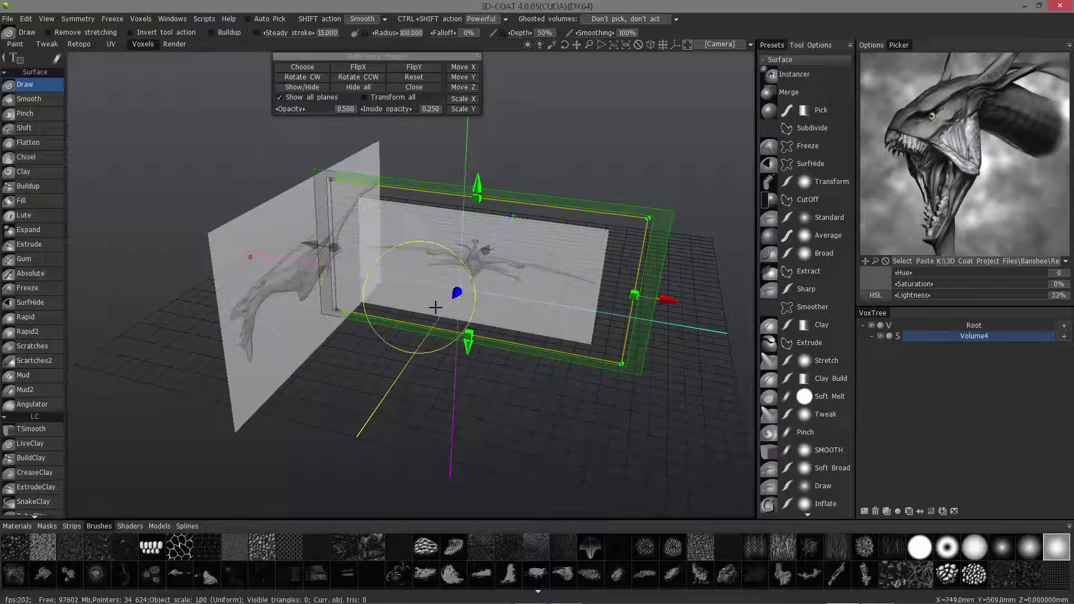
{"action": "left_click_drag", "start_coordinate": [429, 295], "coordinate": [521, 239]}
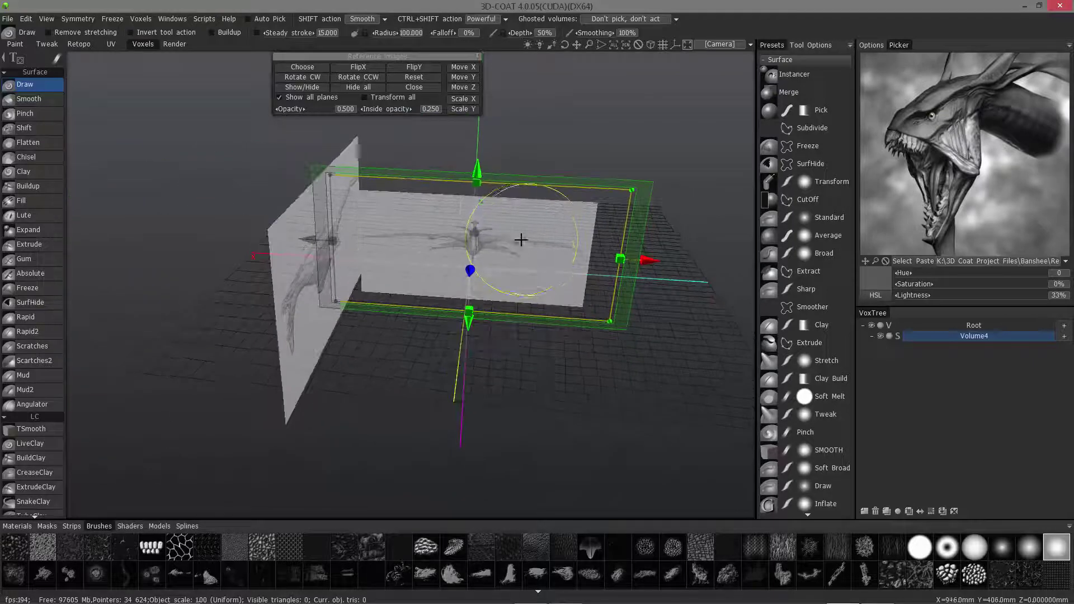
{"action": "left_click", "coordinate": [414, 78]}
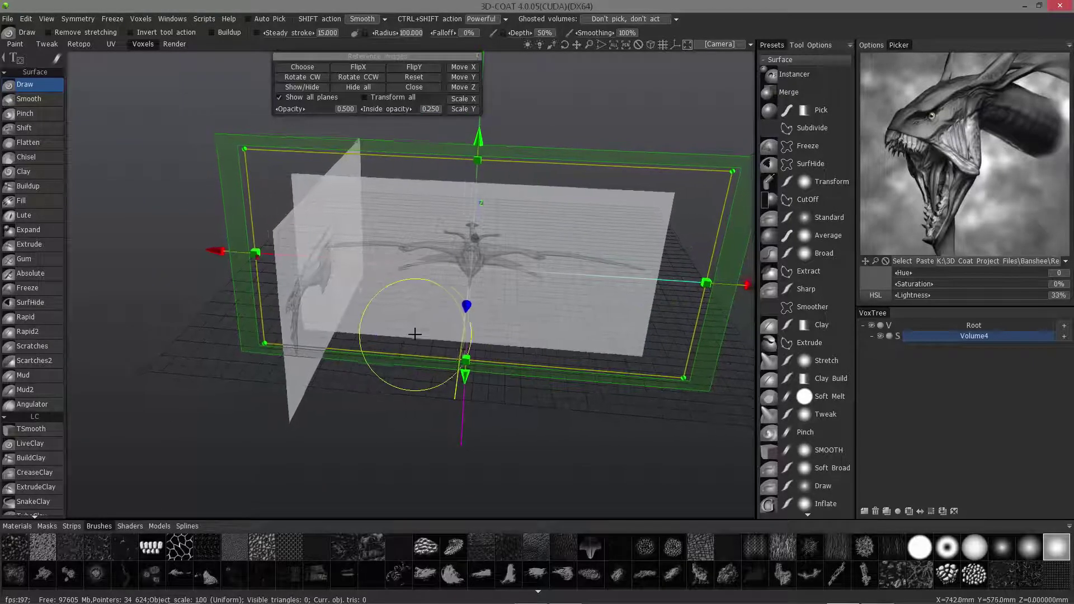
Step: Switch the viewport to orthographic projection
{"action": "left_click_drag", "start_coordinate": [415, 334], "coordinate": [588, 176]}
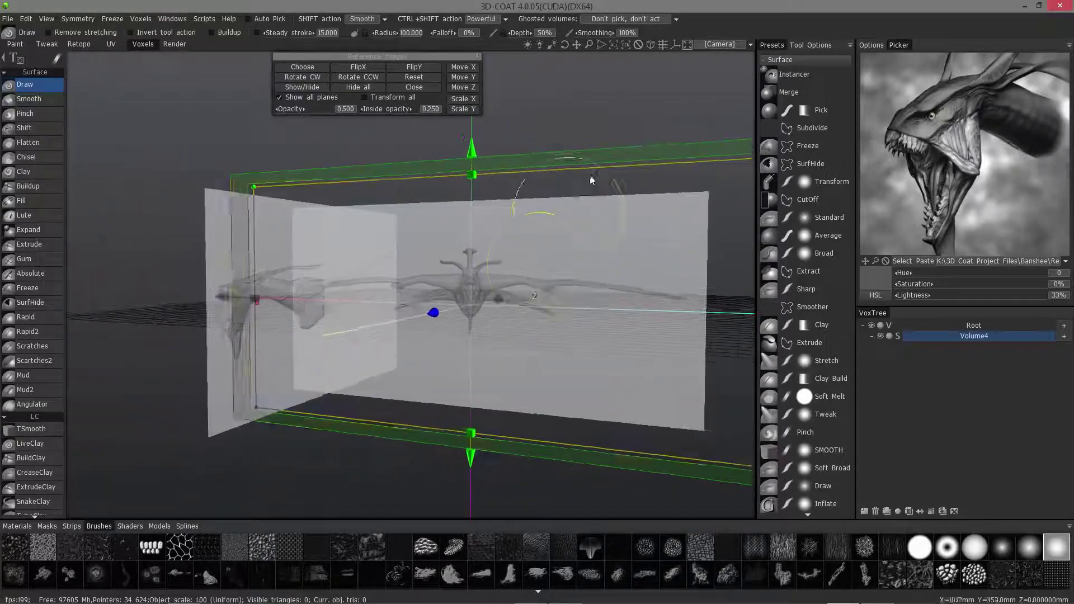
{"action": "left_click", "coordinate": [652, 45]}
{"action": "right_click_drag", "start_coordinate": [648, 94], "coordinate": [573, 283]}
{"action": "mouse_move", "coordinate": [574, 284]}
{"action": "left_mouse_down"}
{"action": "mouse_move", "coordinate": [521, 301]}
{"action": "mouse_move", "coordinate": [571, 310]}
{"action": "mouse_move", "coordinate": [481, 272]}
{"action": "mouse_move", "coordinate": [598, 315]}
{"action": "mouse_move", "coordinate": [543, 217]}
{"action": "left_mouse_up"}
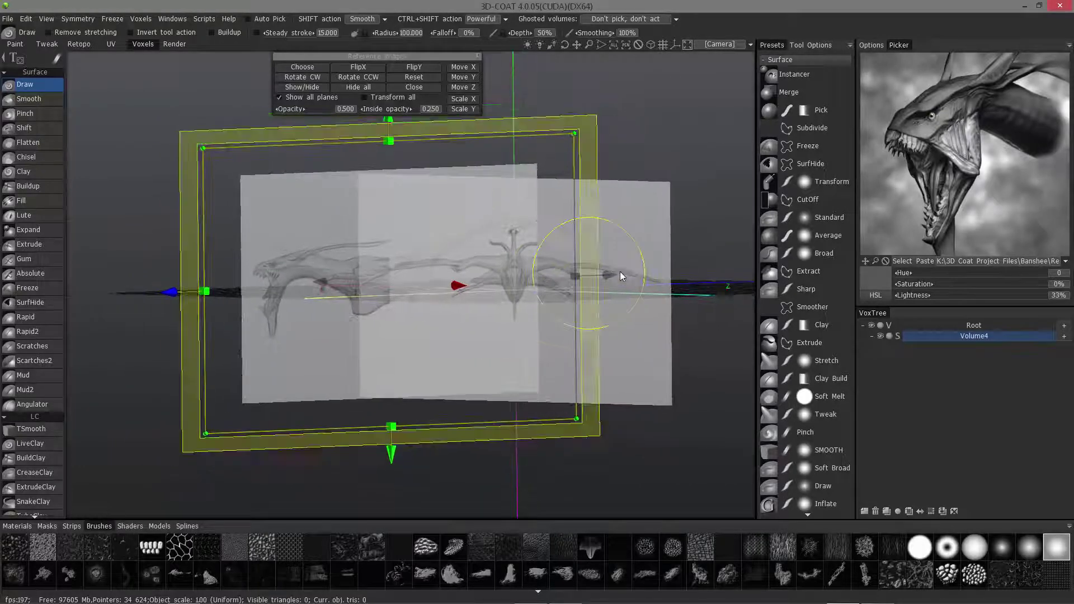
Step: Examine how the front-view and side-view reference planes line up from the back and at an angle
{"action": "left_click_drag", "start_coordinate": [620, 277], "coordinate": [683, 203], "text": "alt"}
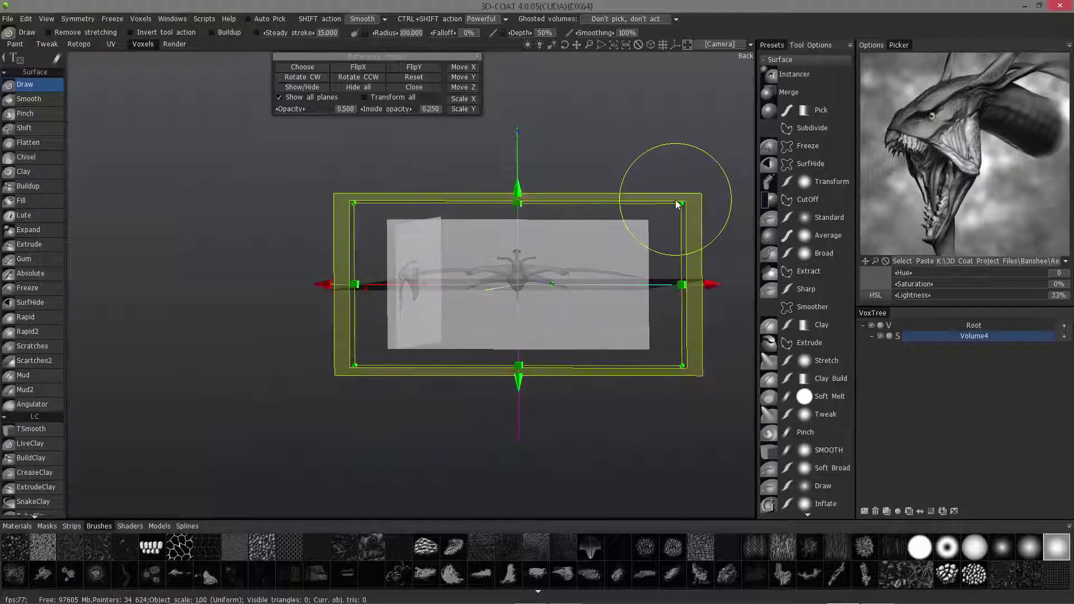
{"action": "right_click_drag", "start_coordinate": [679, 203], "coordinate": [545, 338], "text": "alt"}
{"action": "left_click_drag", "start_coordinate": [546, 338], "coordinate": [316, 196], "text": "alt"}
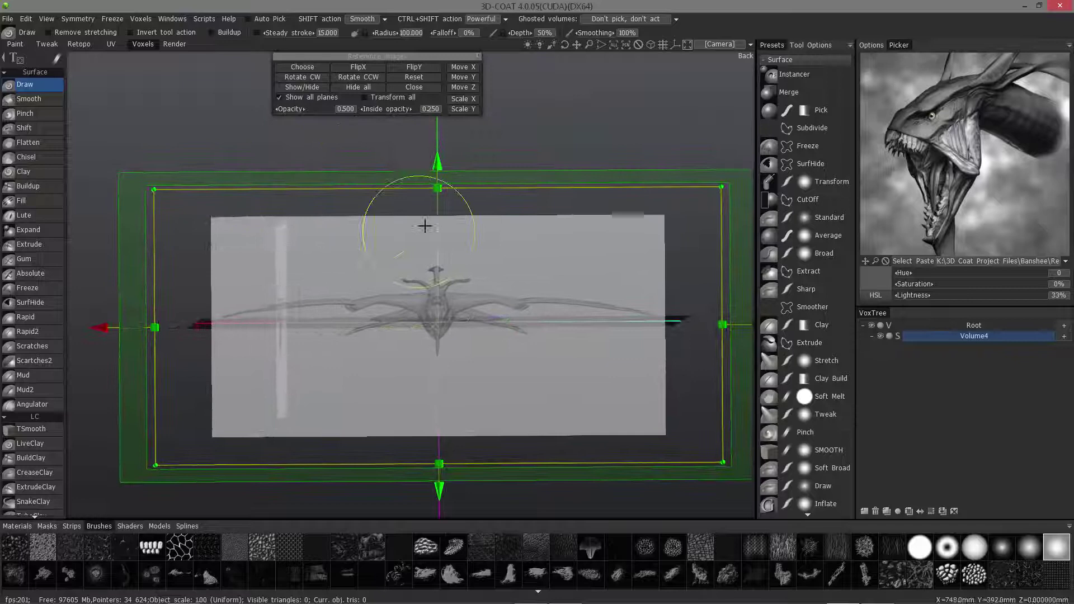
{"action": "right_click_drag", "start_coordinate": [425, 225], "coordinate": [422, 157], "text": "alt"}
{"action": "left_click_drag", "start_coordinate": [504, 247], "coordinate": [408, 295], "text": "alt"}
{"action": "right_click_drag", "start_coordinate": [408, 295], "coordinate": [408, 324], "text": "alt"}
{"action": "left_click_drag", "start_coordinate": [408, 324], "coordinate": [290, 106], "text": "alt"}
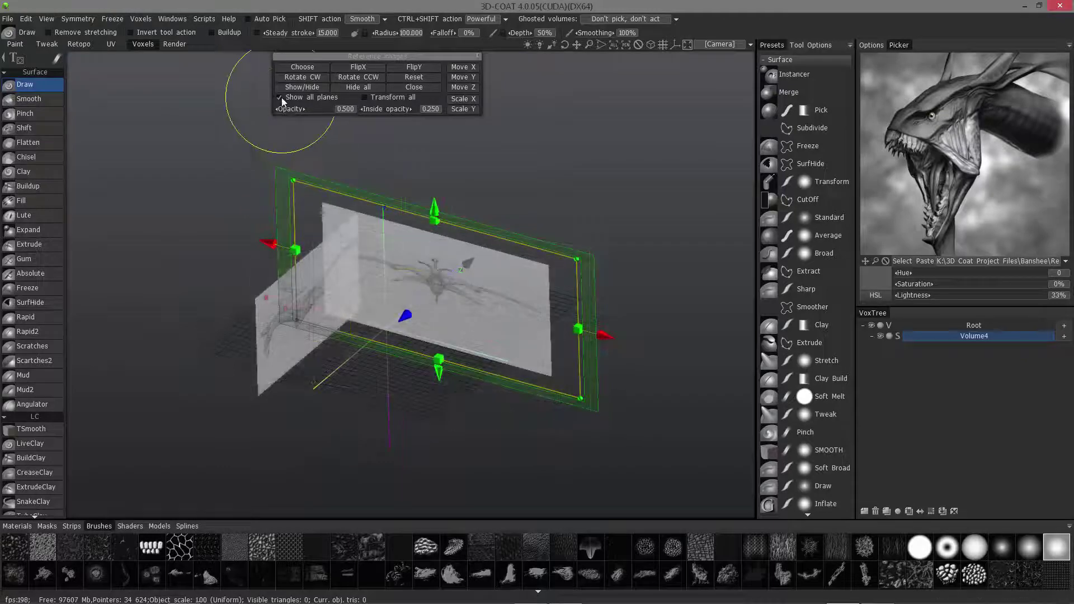
Step: Stop showing all planes at once and load Top.png as the reference image for the Y-axis
{"action": "left_click", "coordinate": [280, 97]}
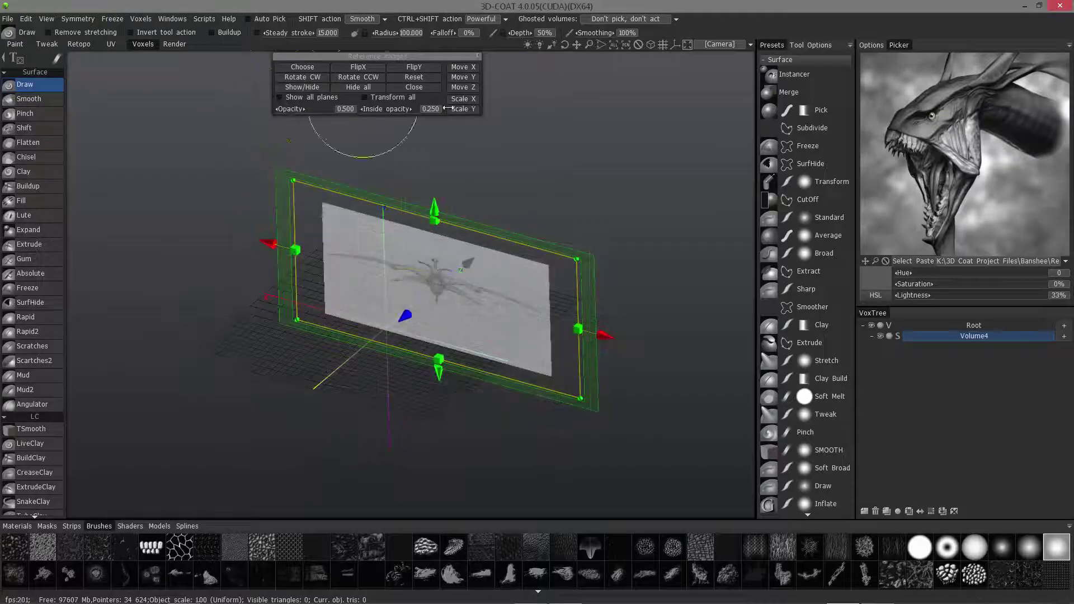
{"action": "left_click", "coordinate": [718, 45]}
{"action": "mouse_move", "coordinate": [643, 78]}
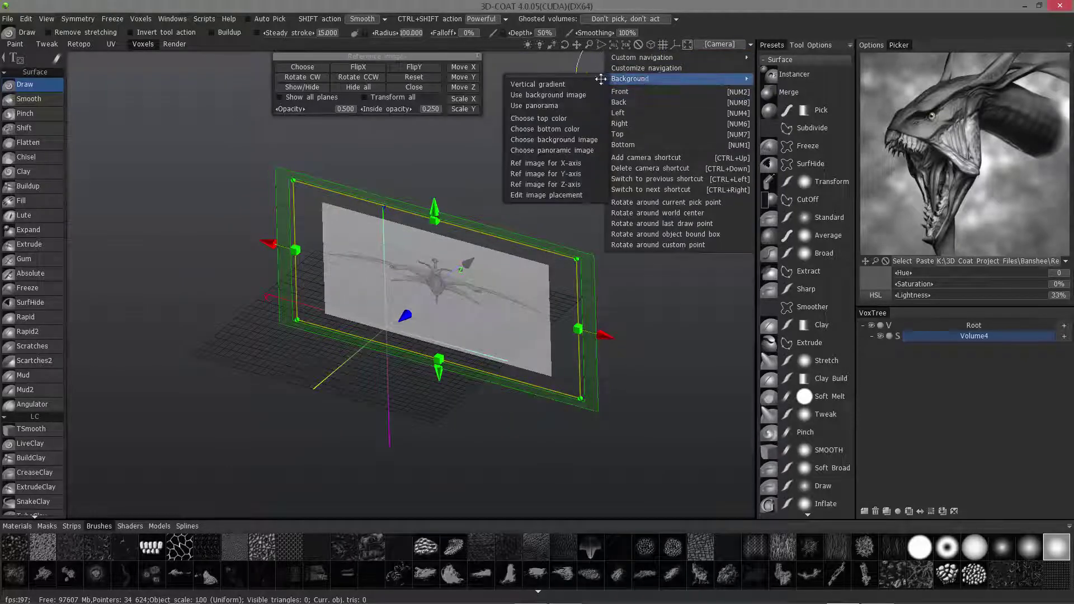
{"action": "left_click", "coordinate": [549, 175]}
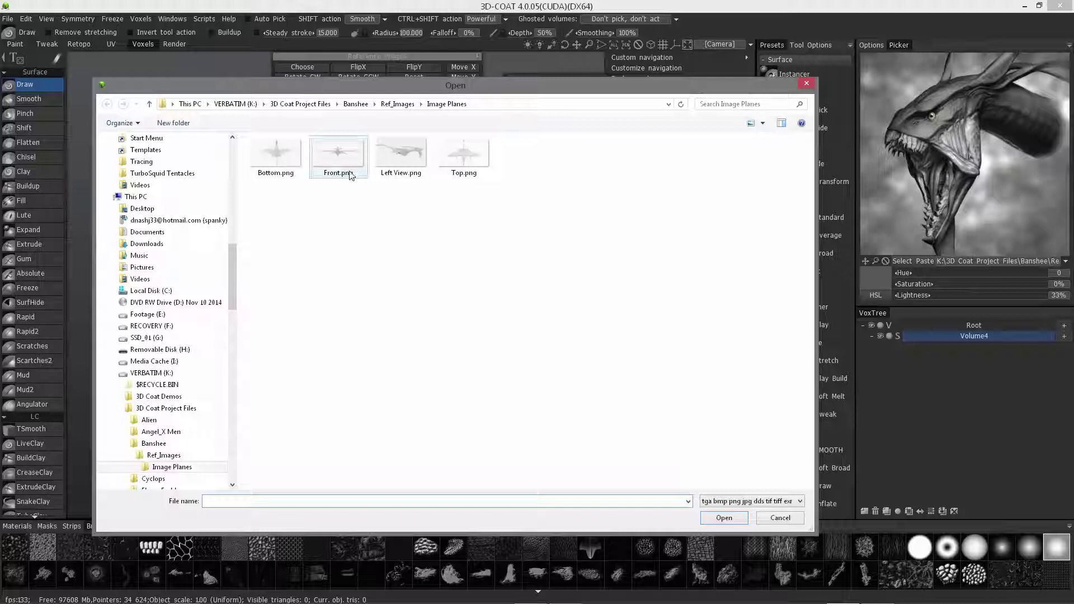
{"action": "double_click", "coordinate": [465, 154]}
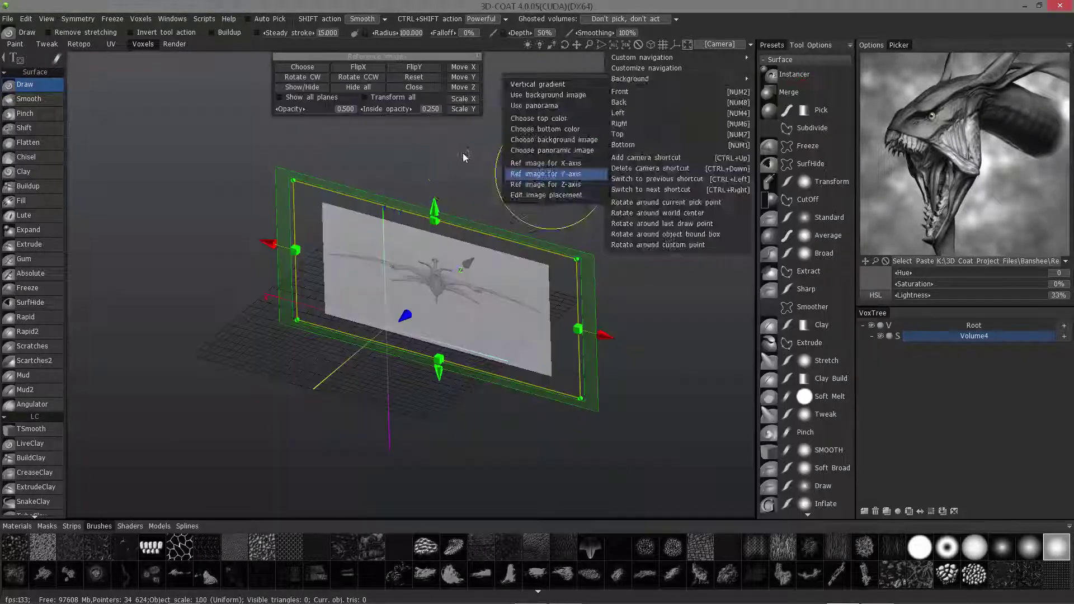
Step: Reset the placement of the top-view reference plane
{"action": "left_click_drag", "start_coordinate": [565, 324], "coordinate": [559, 292], "text": "alt"}
{"action": "left_click", "coordinate": [404, 78]}
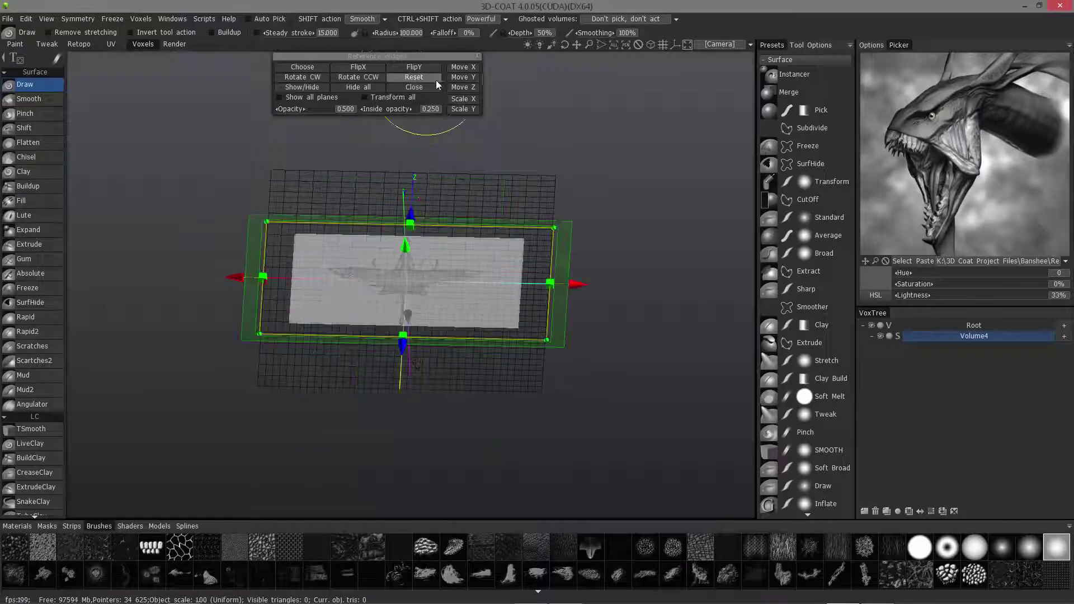
{"action": "left_click_drag", "start_coordinate": [543, 238], "coordinate": [479, 310], "text": "alt"}
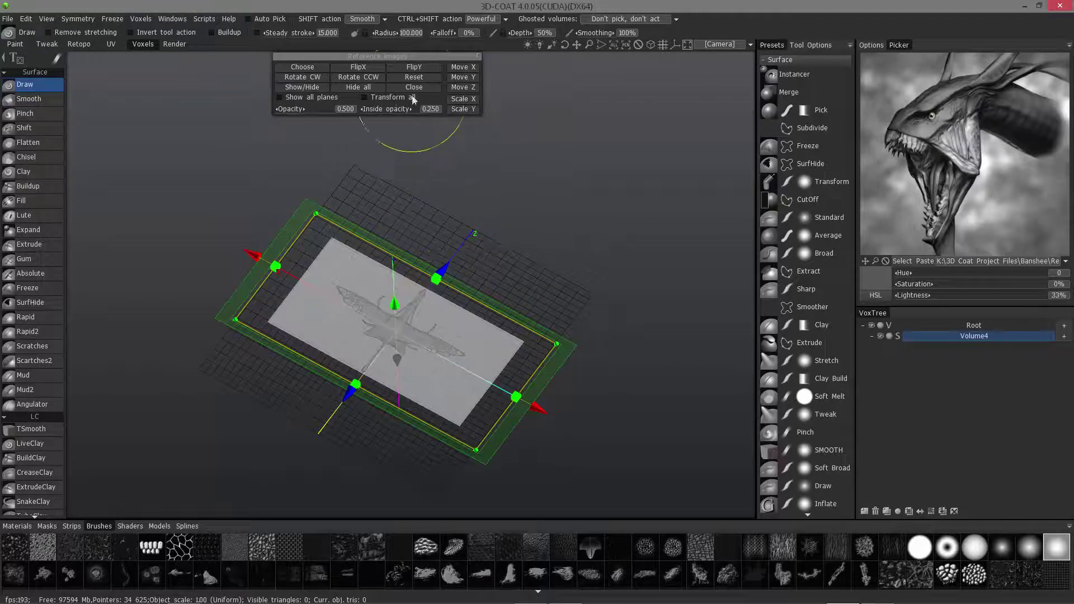
Step: Flip the top-view reference image along Y and show all reference planes at once
{"action": "left_click", "coordinate": [414, 67]}
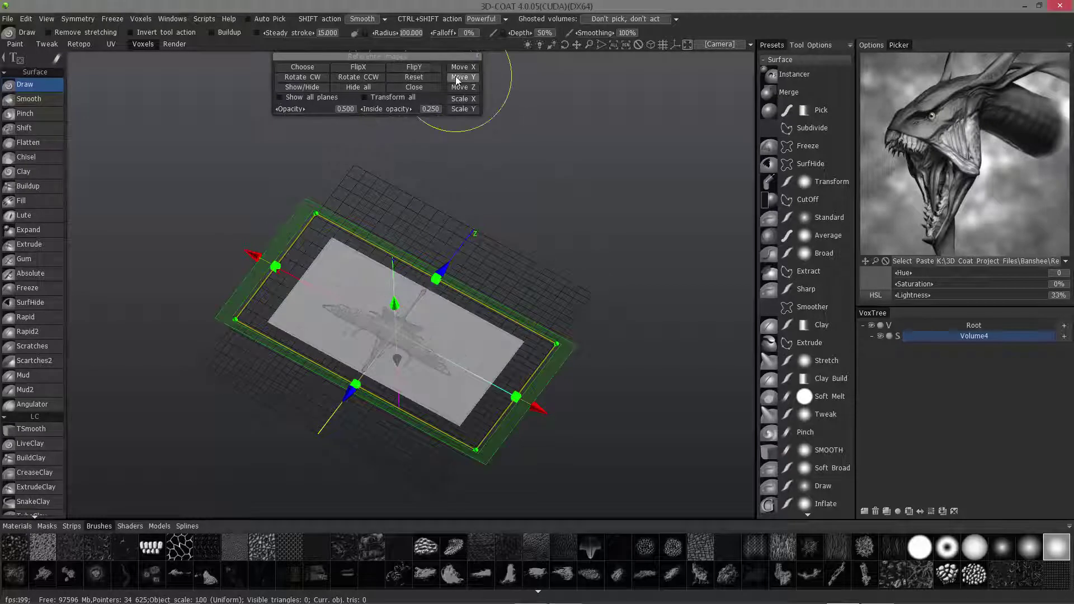
{"action": "left_click_drag", "start_coordinate": [512, 235], "coordinate": [495, 385], "text": "alt"}
{"action": "left_click", "coordinate": [302, 100]}
{"action": "left_click_drag", "start_coordinate": [401, 456], "coordinate": [370, 452]}
{"action": "right_click_drag", "start_coordinate": [370, 452], "coordinate": [392, 451]}
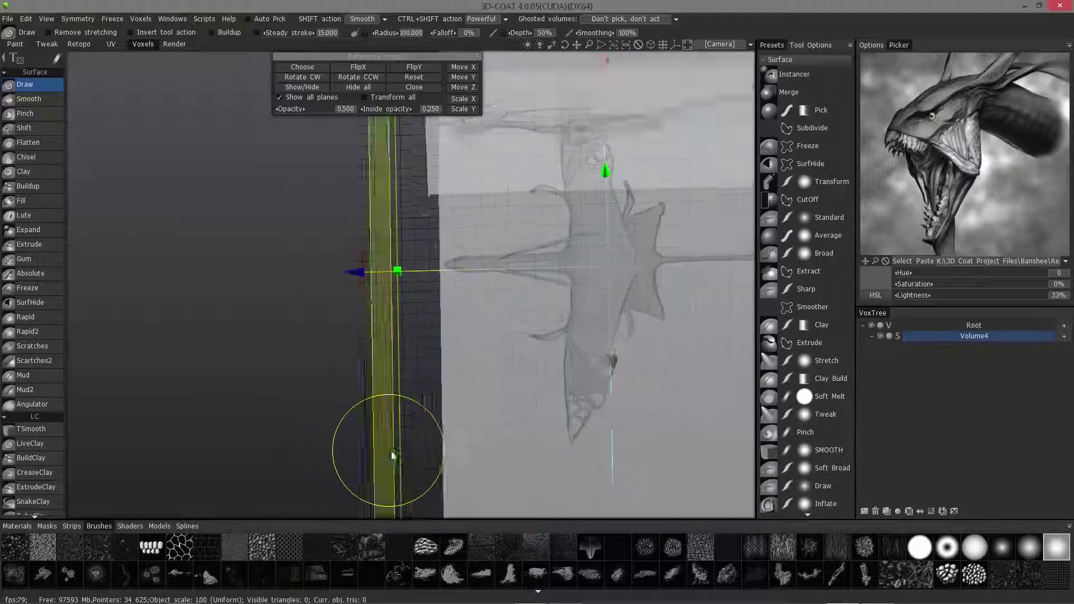
{"action": "middle_click_drag", "start_coordinate": [392, 452], "coordinate": [408, 457]}
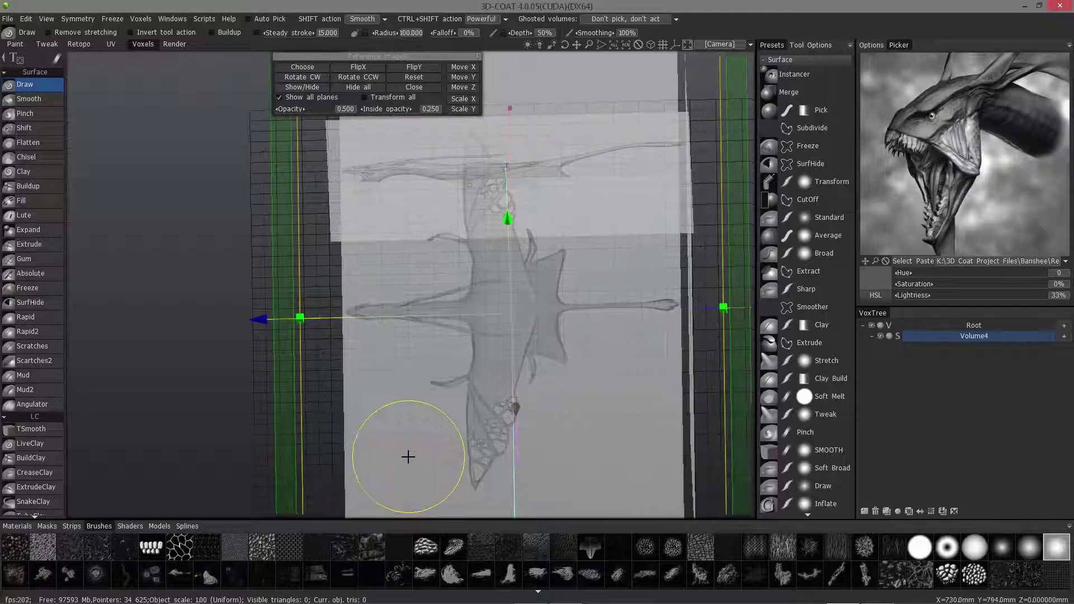
{"action": "left_click_drag", "start_coordinate": [408, 457], "coordinate": [531, 260]}
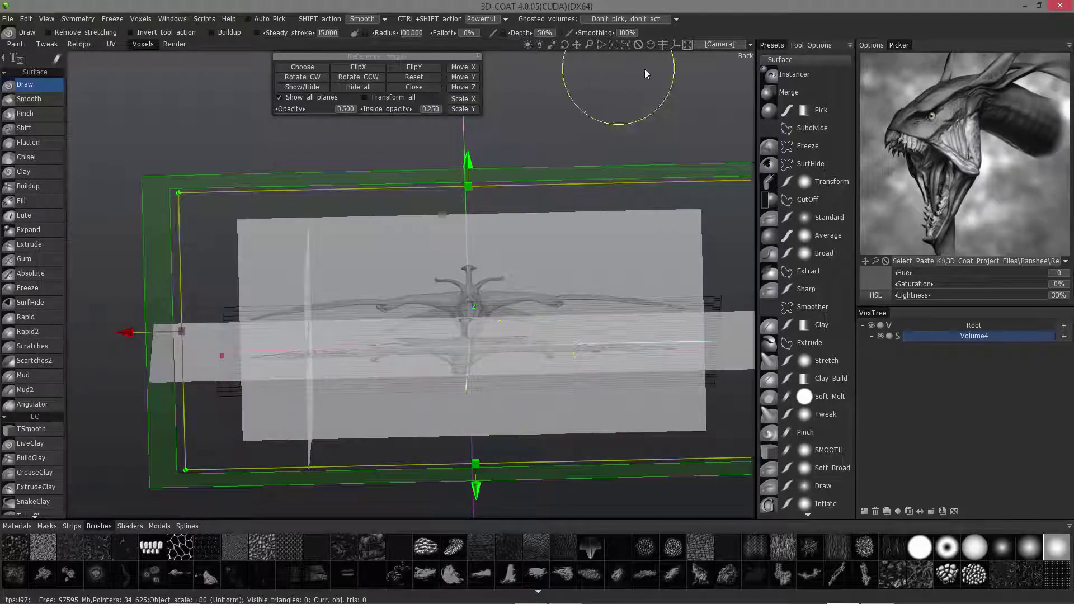
Step: In the Top camera view, nudge the top-view reference plane along the X-axis to centre the creature's body on the axis
{"action": "left_click", "coordinate": [718, 45]}
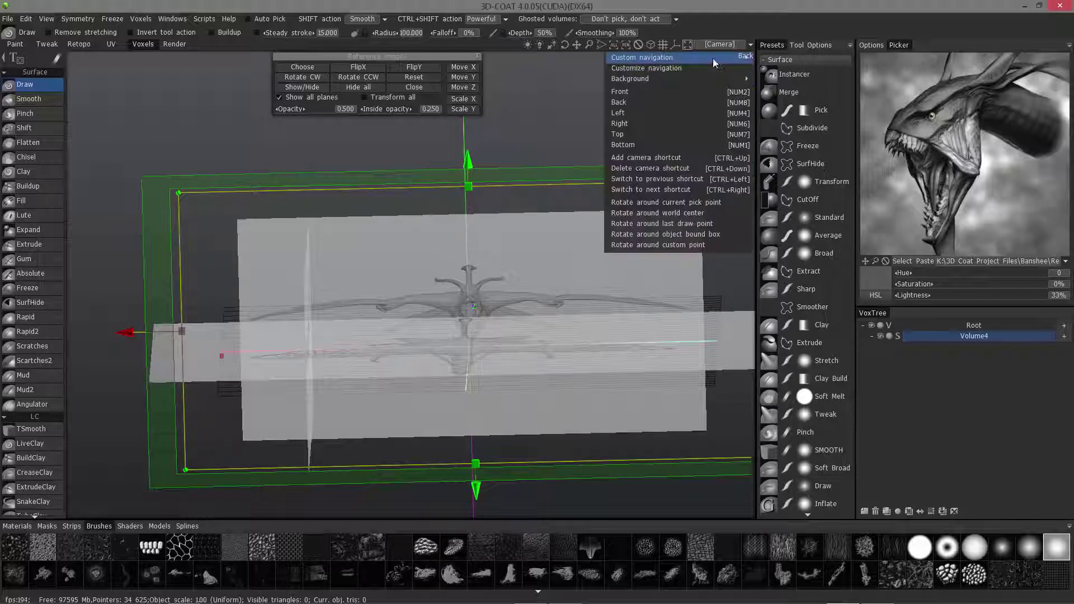
{"action": "left_click", "coordinate": [635, 133]}
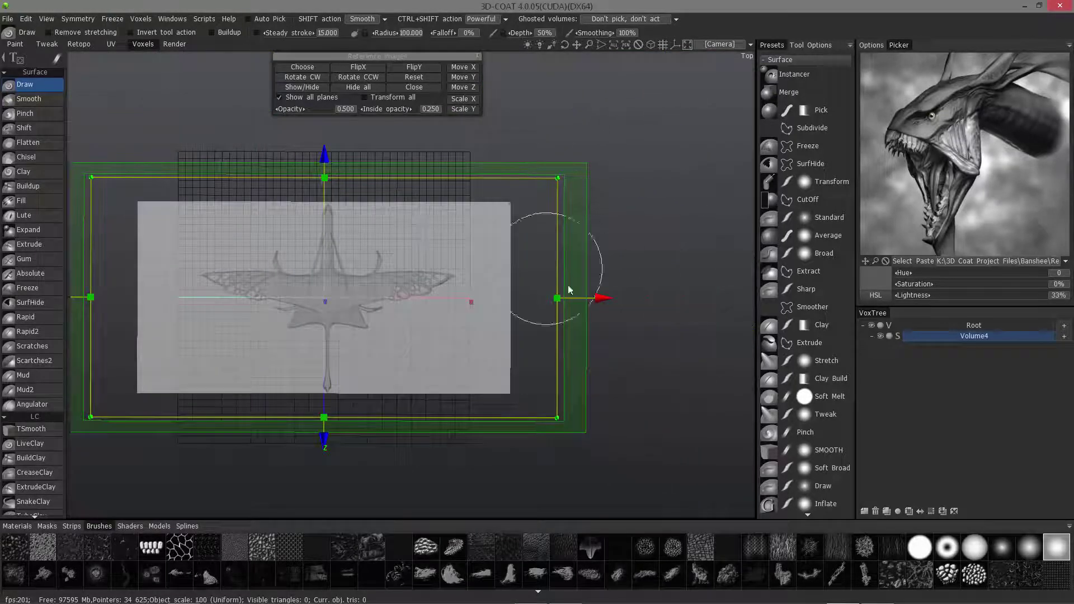
{"action": "middle_click_drag", "start_coordinate": [596, 297], "coordinate": [645, 302]}
{"action": "scroll", "coordinate": [616, 294], "scroll_direction": "up", "scroll_amount": 2}
{"action": "left_click_drag", "start_coordinate": [707, 305], "coordinate": [700, 305]}
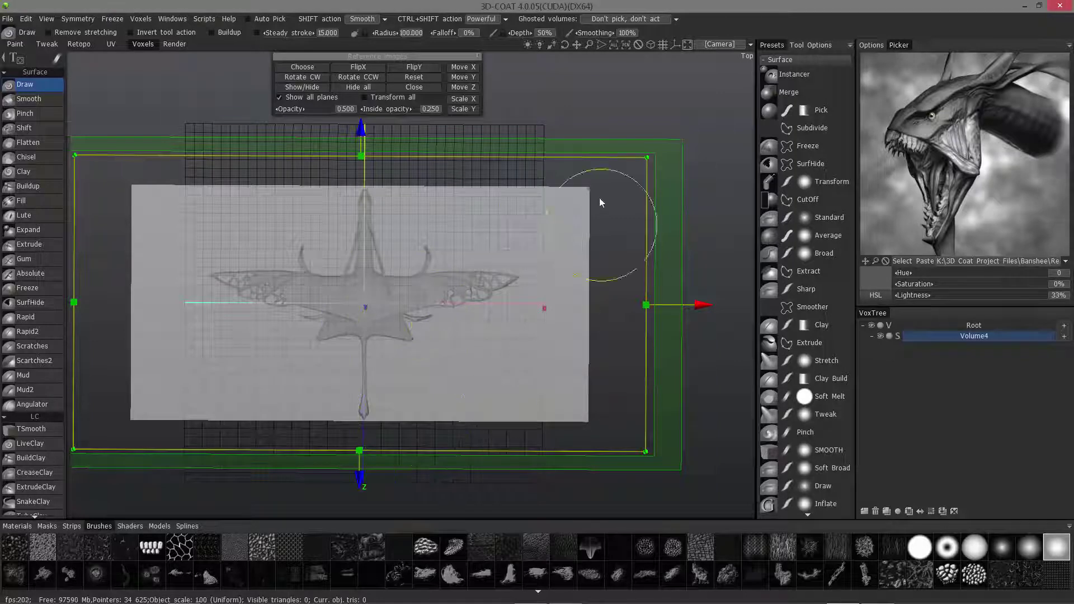
Step: Examine the alignment of the three reference planes from the Front camera view and at an angle
{"action": "left_click", "coordinate": [715, 45]}
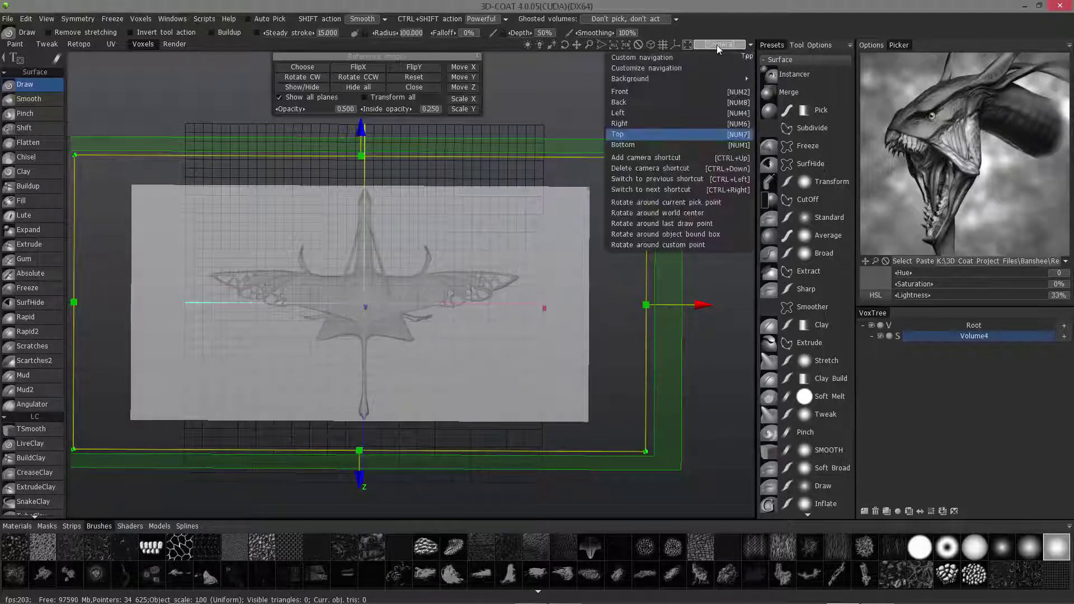
{"action": "left_click", "coordinate": [659, 98]}
{"action": "middle_click_drag", "start_coordinate": [643, 240], "coordinate": [669, 240]}
{"action": "right_click_drag", "start_coordinate": [670, 241], "coordinate": [683, 248]}
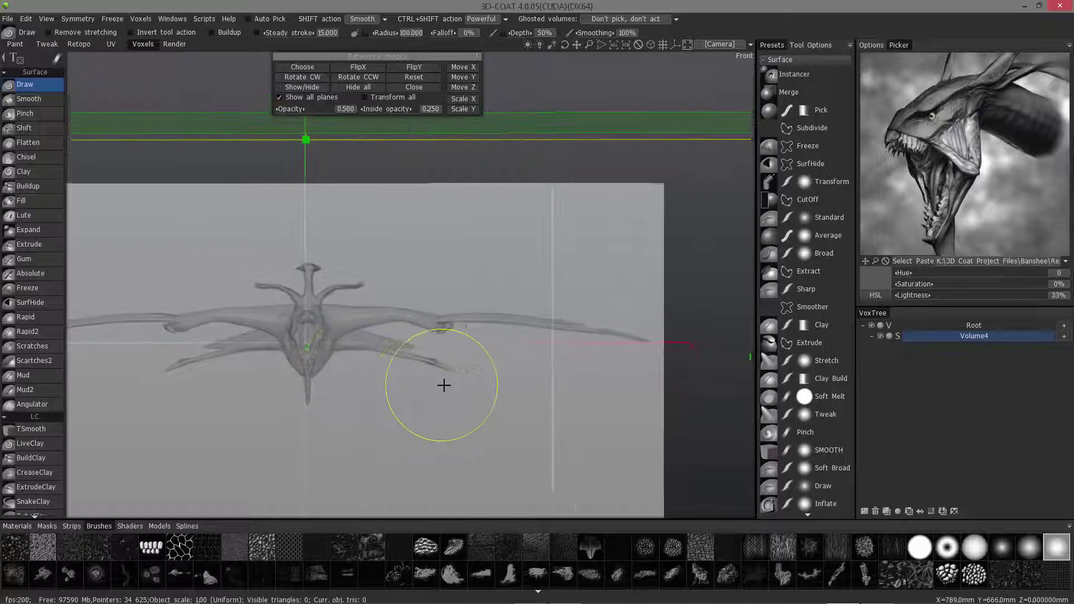
{"action": "scroll", "coordinate": [504, 385], "scroll_direction": "down", "scroll_amount": 3}
{"action": "scroll", "coordinate": [696, 335], "scroll_direction": "down", "scroll_amount": 6}
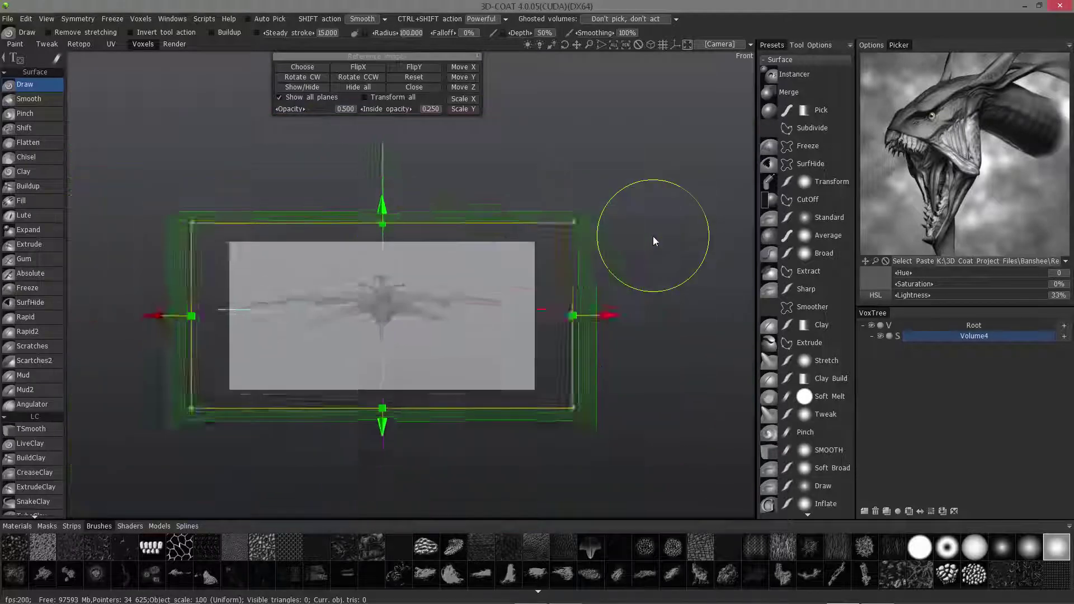
{"action": "left_click_drag", "start_coordinate": [549, 339], "coordinate": [539, 237]}
{"action": "scroll", "coordinate": [546, 336], "scroll_direction": "up", "scroll_amount": 5}
{"action": "scroll", "coordinate": [582, 333], "scroll_direction": "down", "scroll_amount": 6}
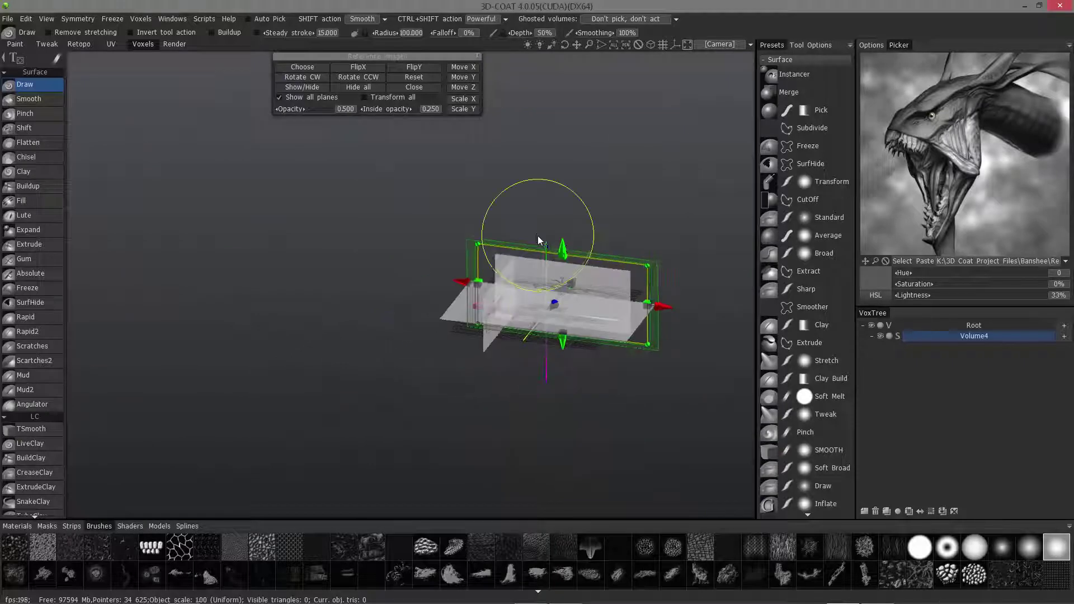
{"action": "scroll", "coordinate": [592, 302], "scroll_direction": "up", "scroll_amount": 2}
{"action": "scroll", "coordinate": [592, 316], "scroll_direction": "up", "scroll_amount": 4}
{"action": "middle_click_drag", "start_coordinate": [563, 307], "coordinate": [539, 317]}
Step: Move the top-view reference plane down along the Y-axis, to below the creature in the front-view image
{"action": "left_click_drag", "start_coordinate": [464, 283], "coordinate": [481, 207]}
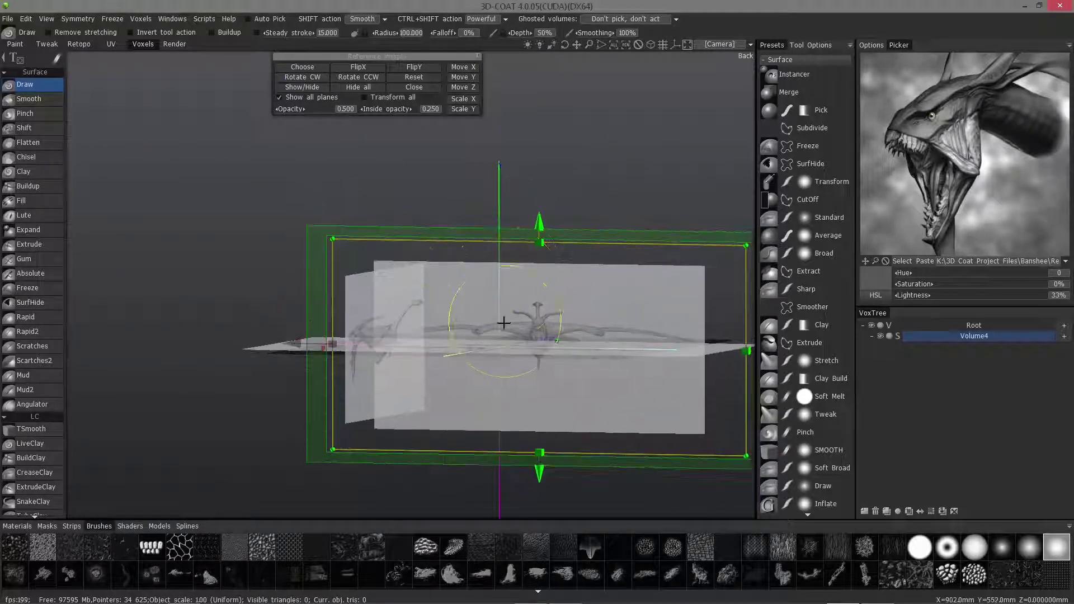
{"action": "left_click_drag", "start_coordinate": [482, 246], "coordinate": [495, 356]}
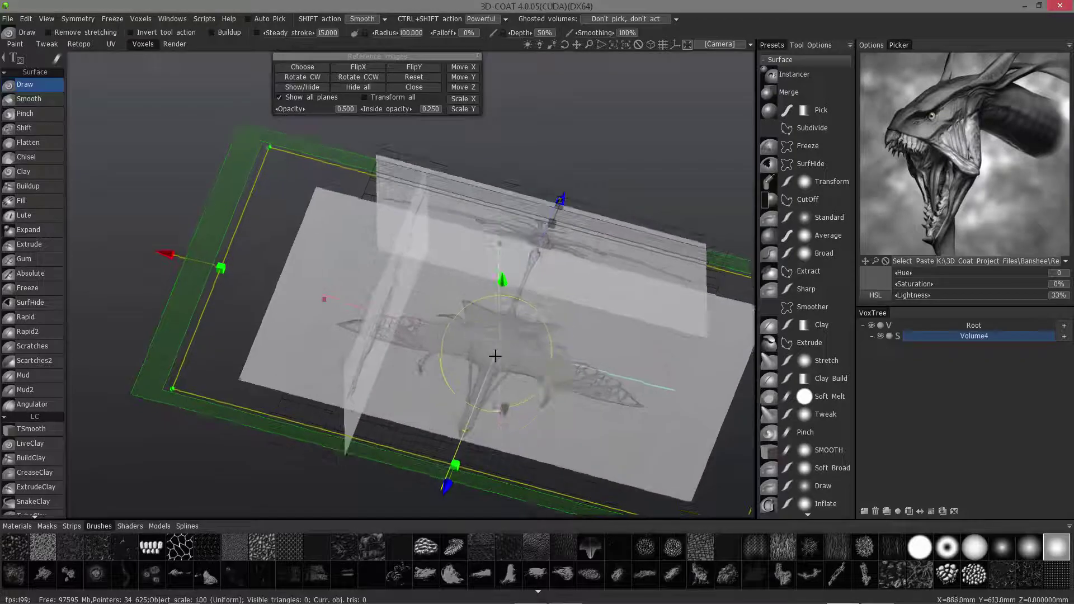
{"action": "left_click_drag", "start_coordinate": [502, 280], "coordinate": [341, 148]}
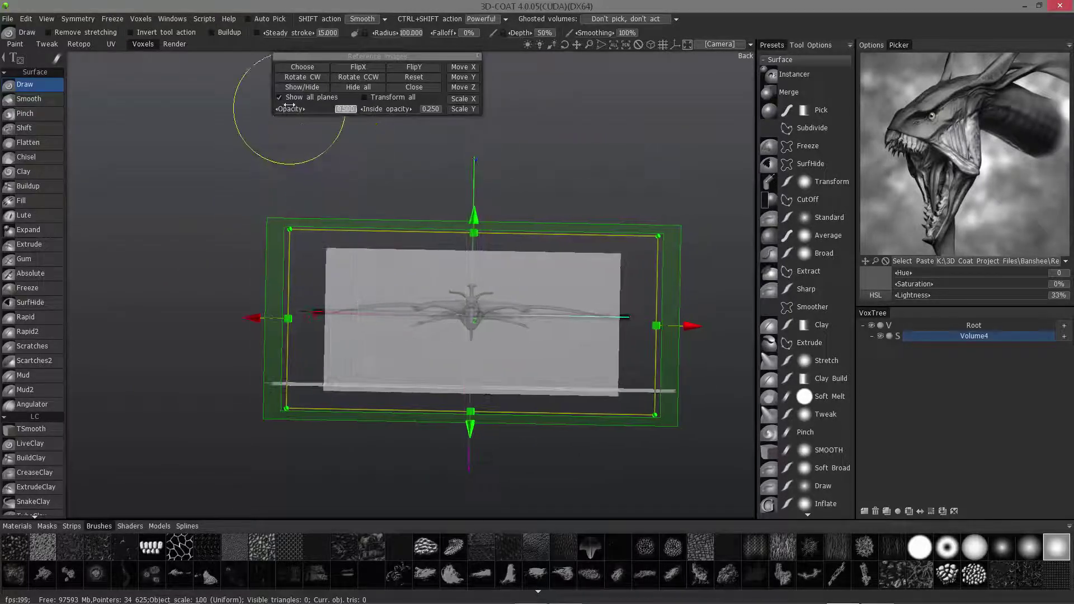
Step: Stop showing all planes at once and close the reference image placement editing
{"action": "left_click", "coordinate": [284, 99]}
{"action": "left_click_drag", "start_coordinate": [649, 336], "coordinate": [418, 89]}
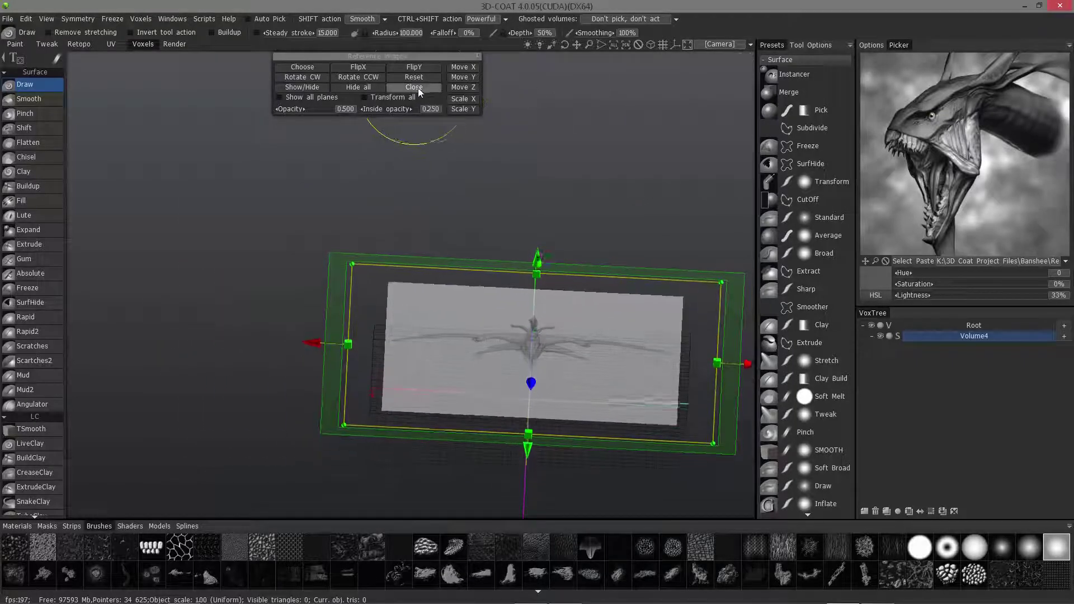
{"action": "left_click", "coordinate": [414, 87]}
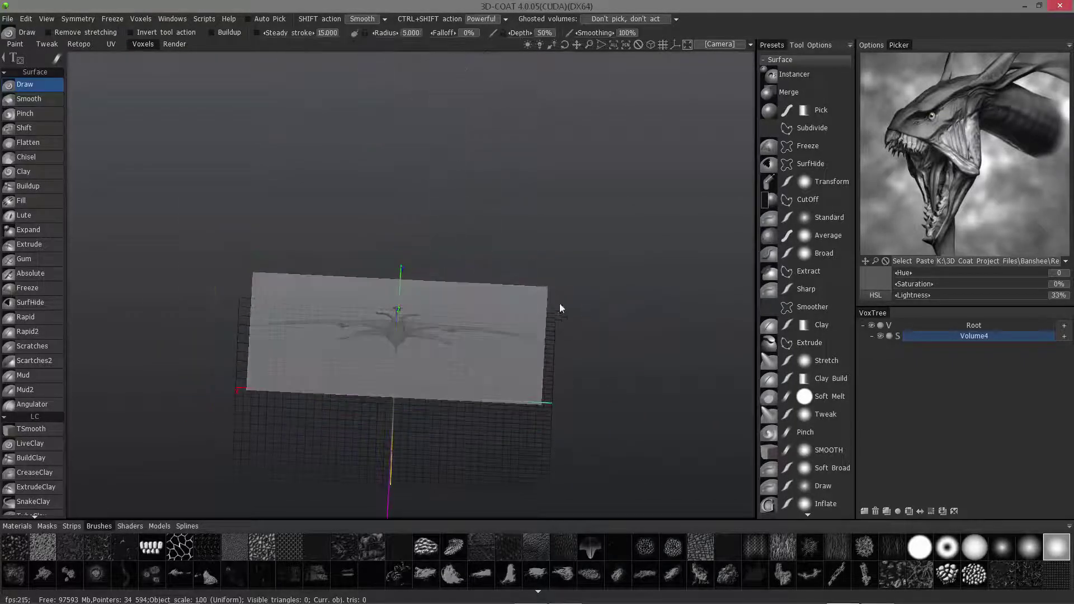
{"action": "left_click_drag", "start_coordinate": [437, 259], "coordinate": [377, 102]}
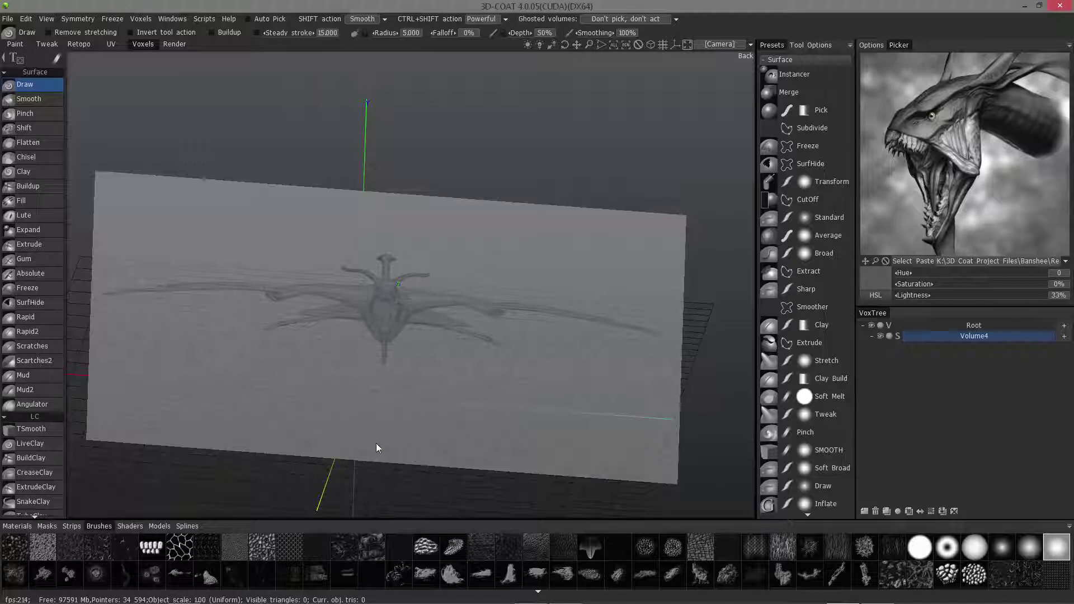
{"action": "left_click", "coordinate": [720, 45]}
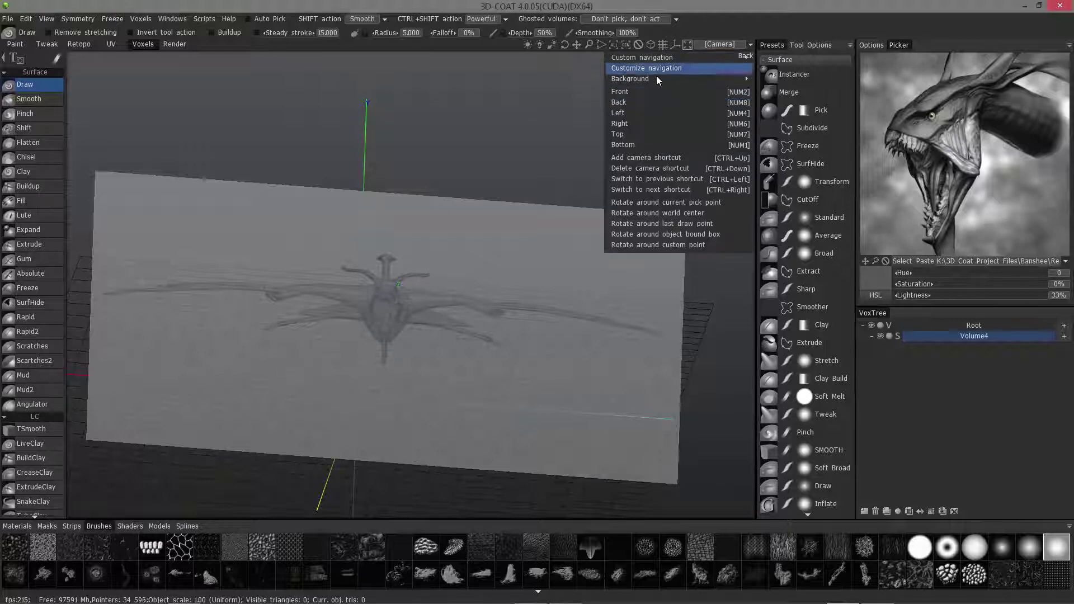
{"action": "mouse_move", "coordinate": [655, 82]}
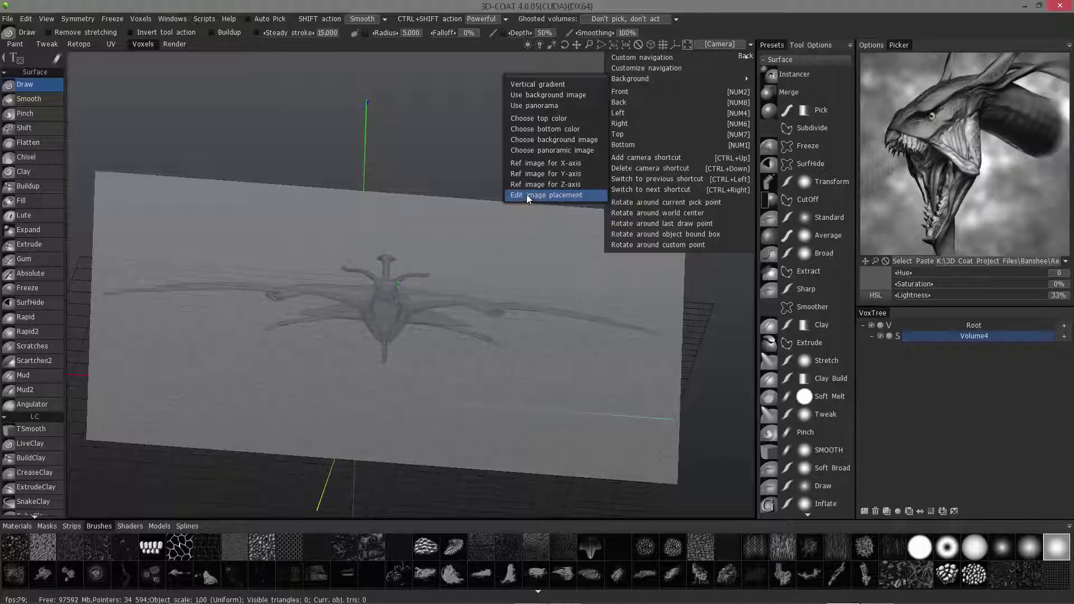
{"action": "key", "text": "End"}
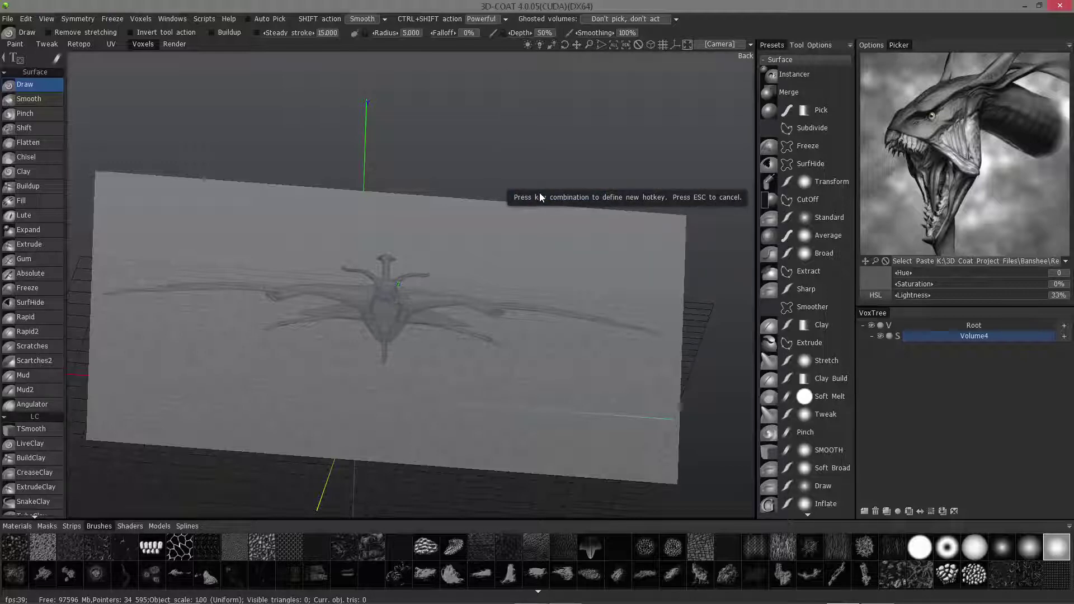
{"action": "key", "text": "Escape"}
Step: Reopen the reference image placement editing on the side-view plane and reposition its dialog in the viewport
{"action": "middle_click_drag", "start_coordinate": [620, 306], "coordinate": [616, 307]}
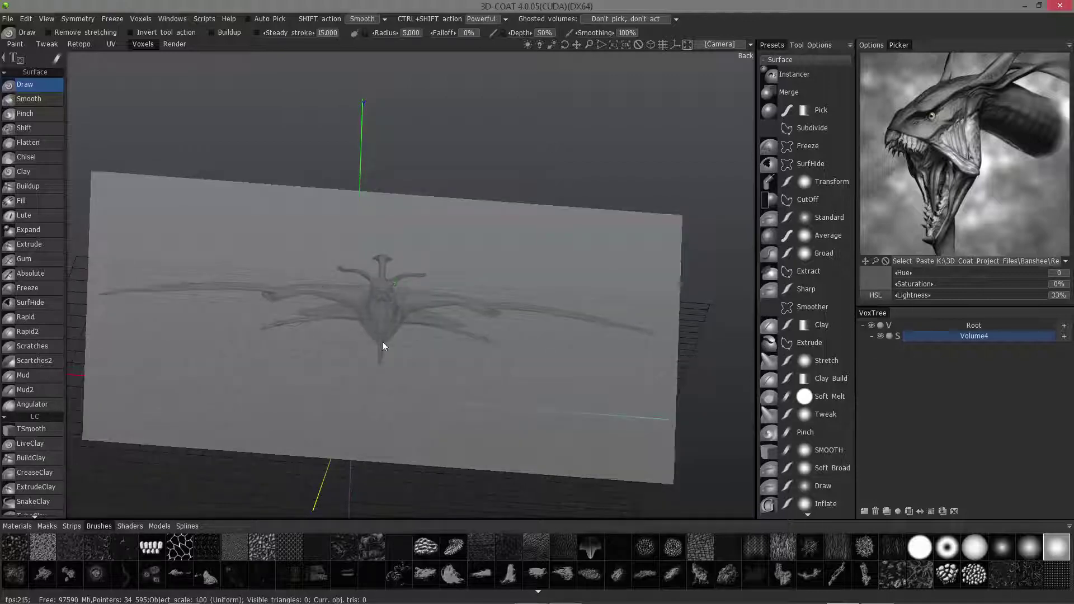
{"action": "right_click_drag", "start_coordinate": [437, 284], "coordinate": [452, 242]}
{"action": "left_click_drag", "start_coordinate": [452, 242], "coordinate": [435, 305]}
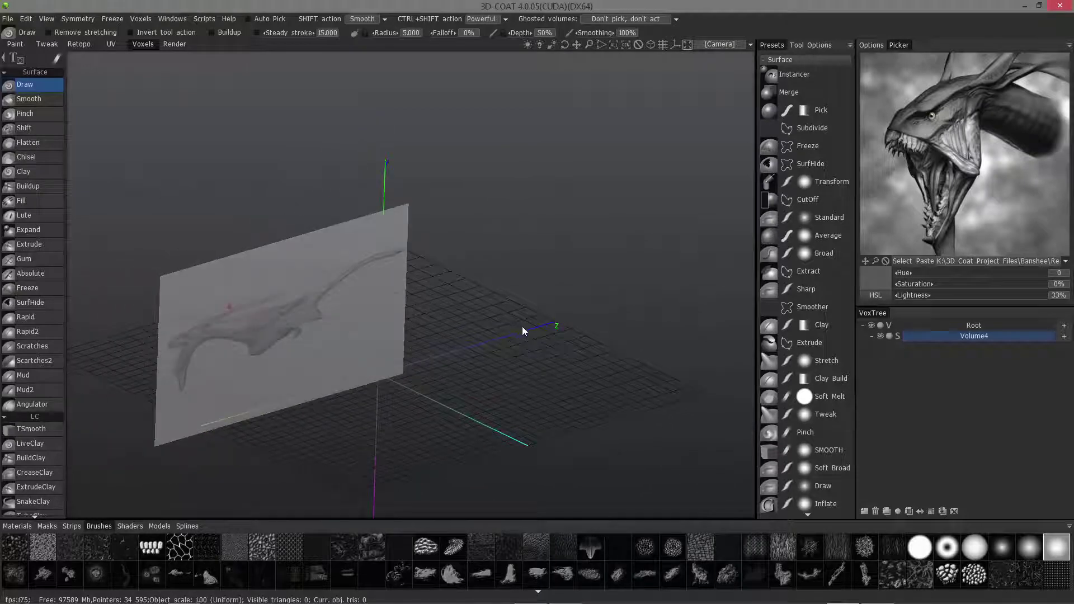
{"action": "left_click", "coordinate": [491, 318]}
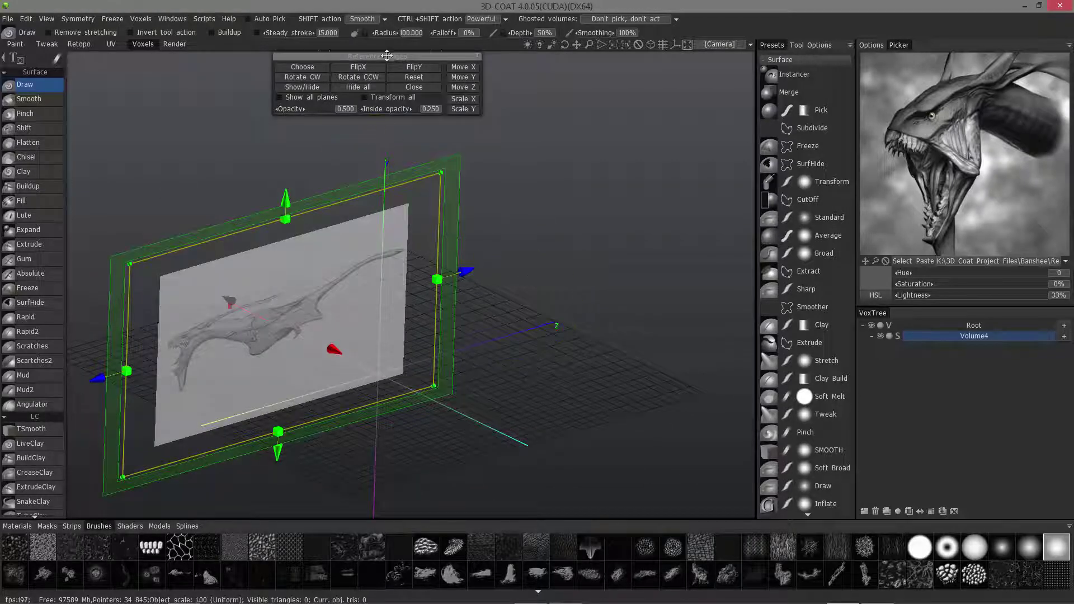
{"action": "left_click_drag", "start_coordinate": [387, 56], "coordinate": [460, 63]}
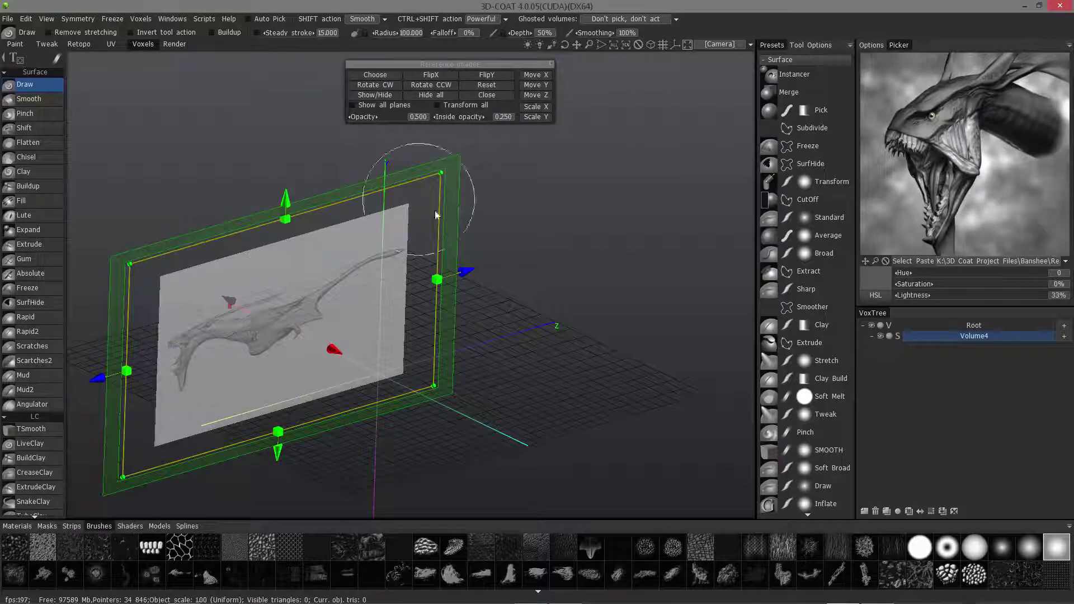
Step: Look through the image files available for the side-view reference plane without loading one
{"action": "left_click_drag", "start_coordinate": [252, 412], "coordinate": [396, 375]}
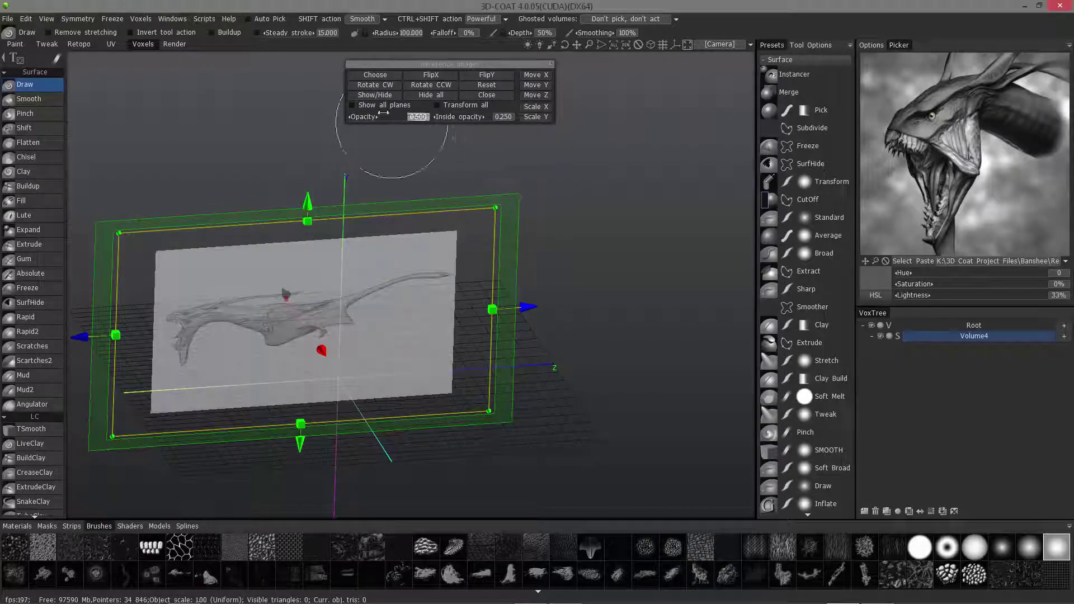
{"action": "left_click_drag", "start_coordinate": [349, 154], "coordinate": [260, 305]}
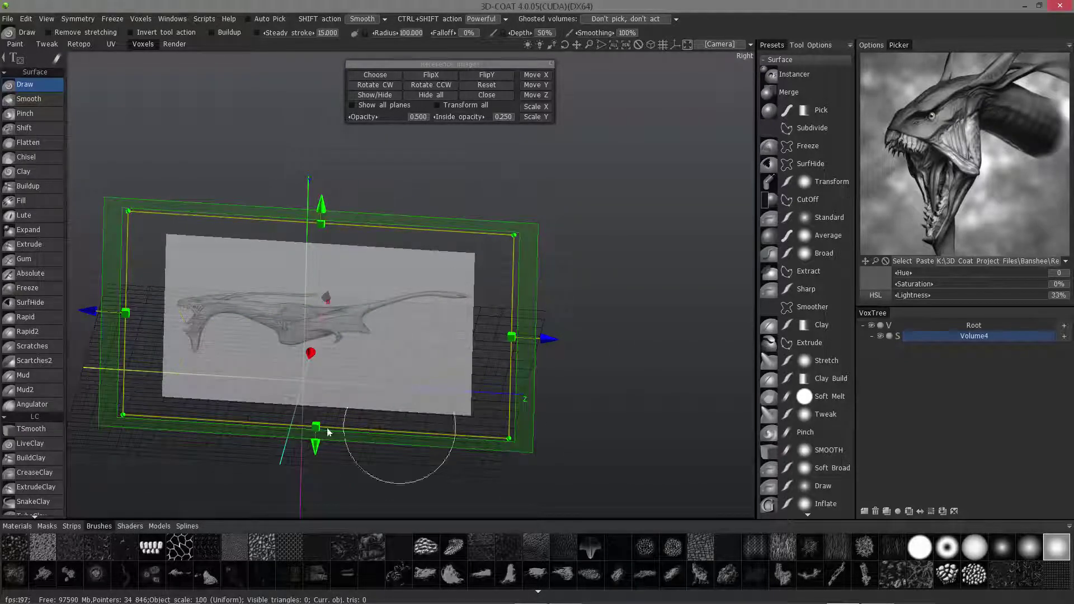
{"action": "left_click", "coordinate": [376, 75]}
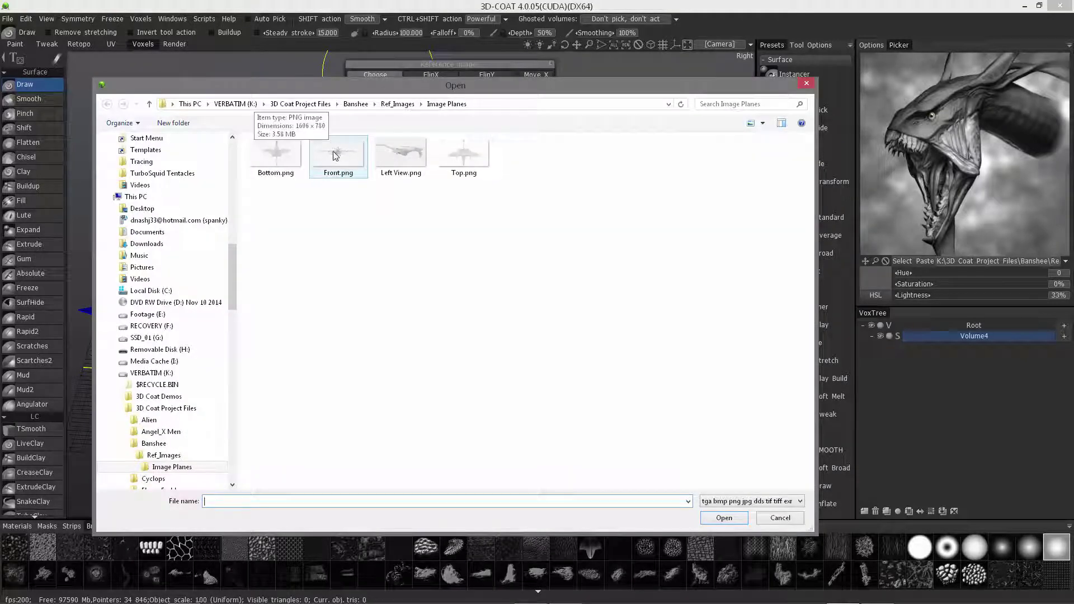
{"action": "left_click", "coordinate": [777, 518]}
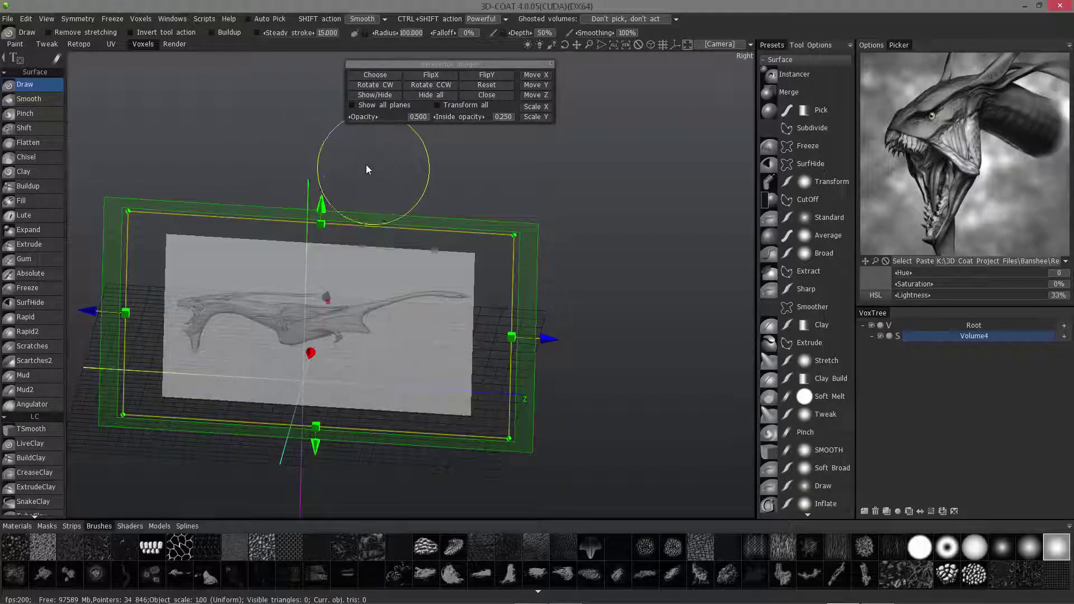
Step: Hide the side-view reference plane and close the reference image placement editing
{"action": "left_click", "coordinate": [373, 96]}
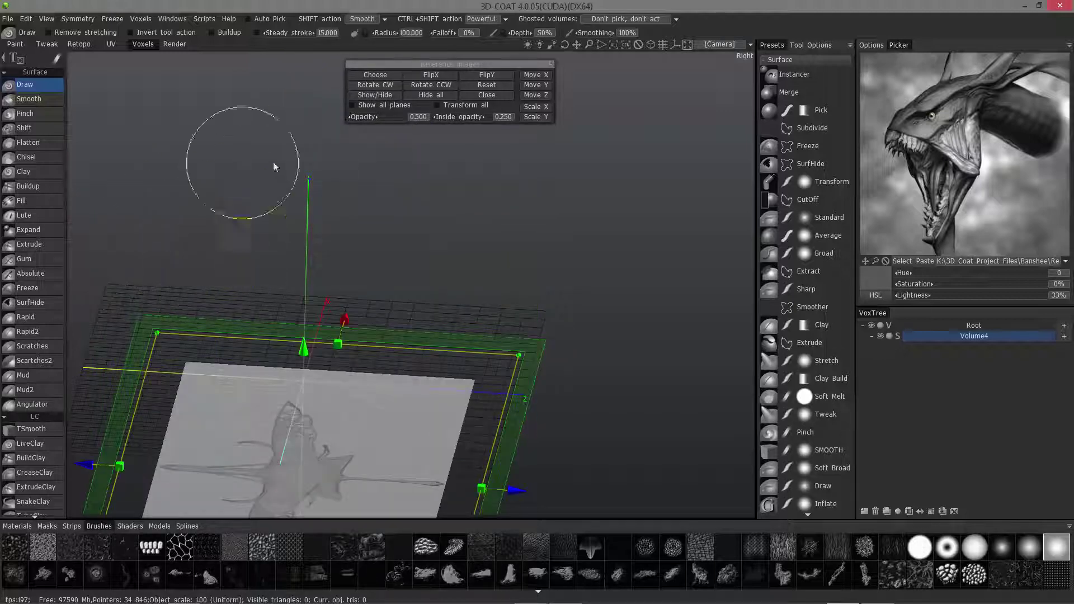
{"action": "left_click", "coordinate": [496, 96]}
{"action": "scroll", "coordinate": [376, 300], "scroll_direction": "down", "scroll_amount": 3}
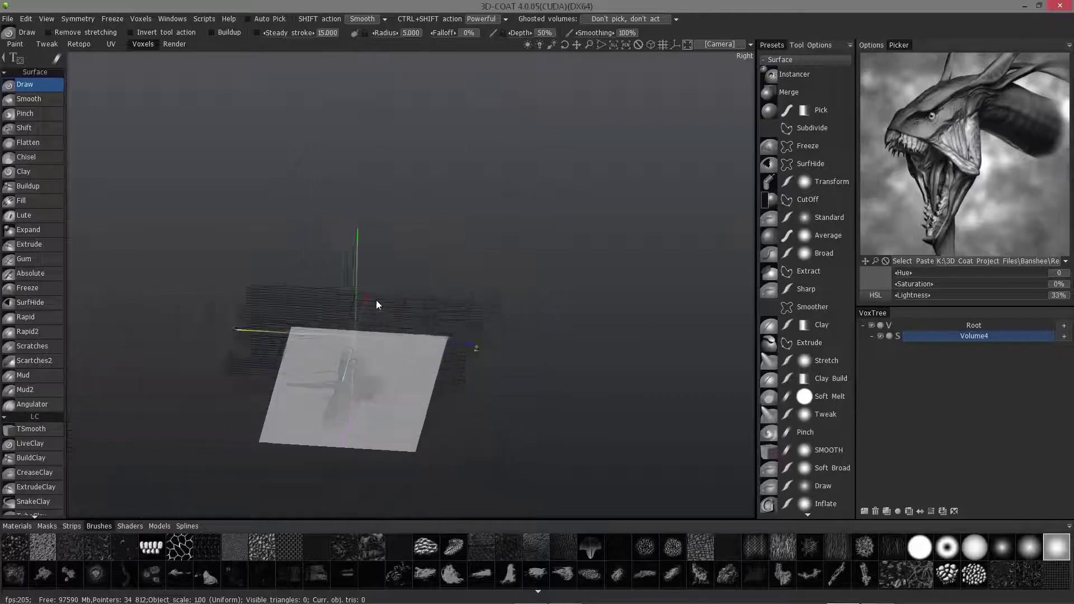
{"action": "left_click_drag", "start_coordinate": [184, 327], "coordinate": [434, 259]}
{"action": "left_click_drag", "start_coordinate": [449, 369], "coordinate": [464, 105]}
{"action": "middle_click_drag", "start_coordinate": [463, 105], "coordinate": [551, 86]}
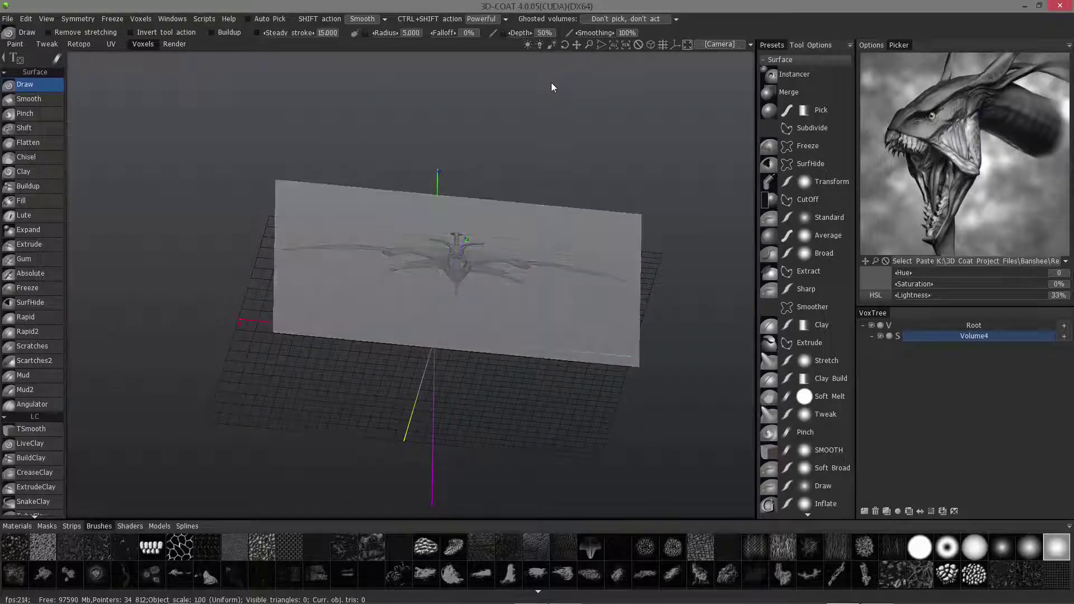
Step: Reopen the reference image placement editing and bring up the top-view plane from the side angle
{"action": "left_click_drag", "start_coordinate": [520, 168], "coordinate": [522, 165]}
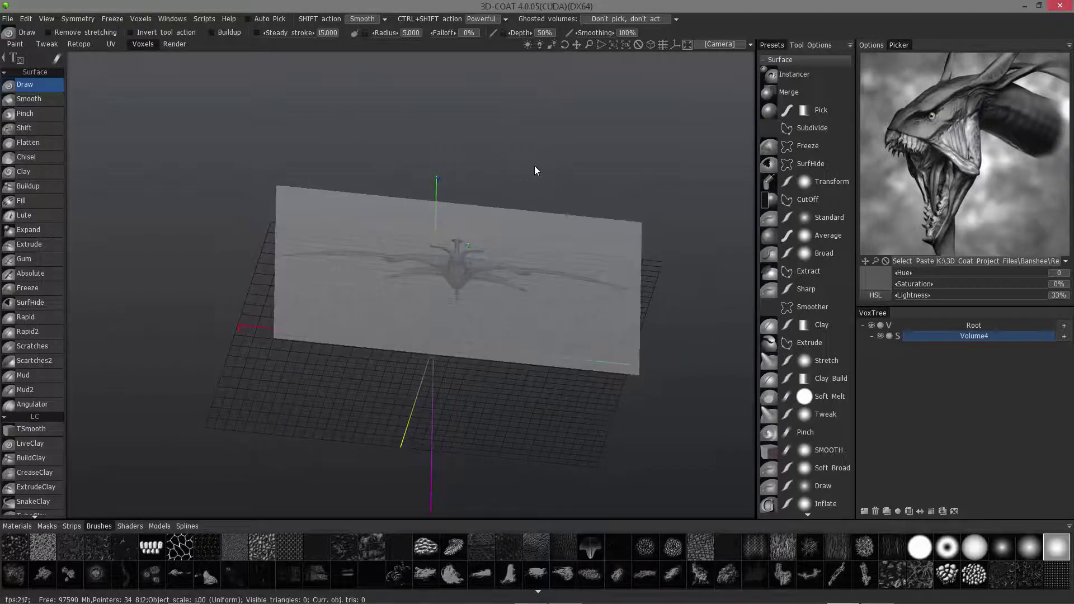
{"action": "left_click", "coordinate": [535, 167]}
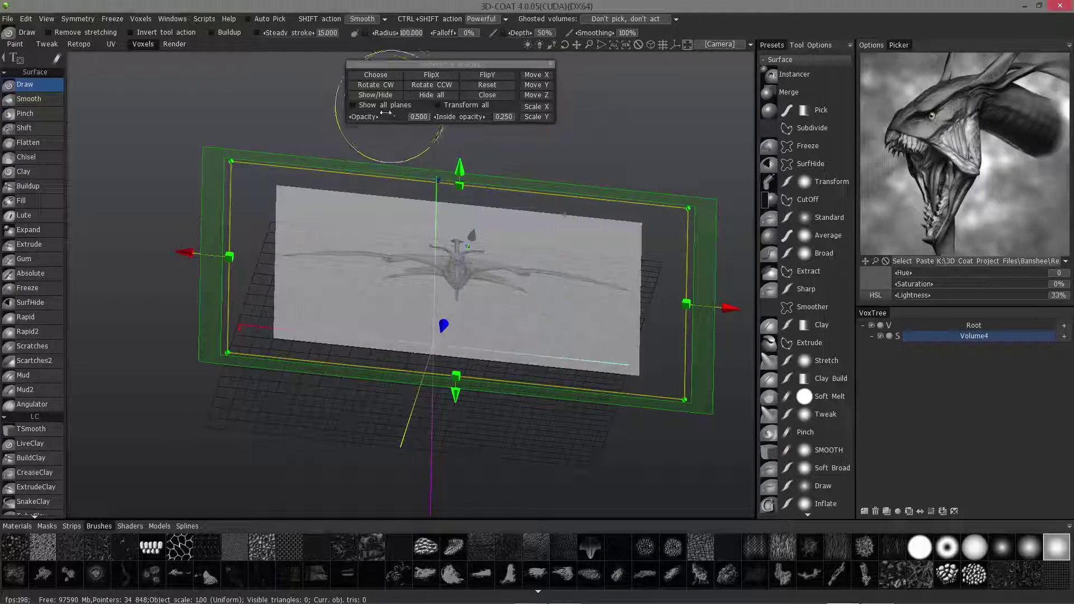
{"action": "mouse_move", "coordinate": [344, 230]}
{"action": "left_mouse_down"}
{"action": "mouse_move", "coordinate": [240, 295]}
{"action": "mouse_move", "coordinate": [283, 304]}
{"action": "left_mouse_up"}
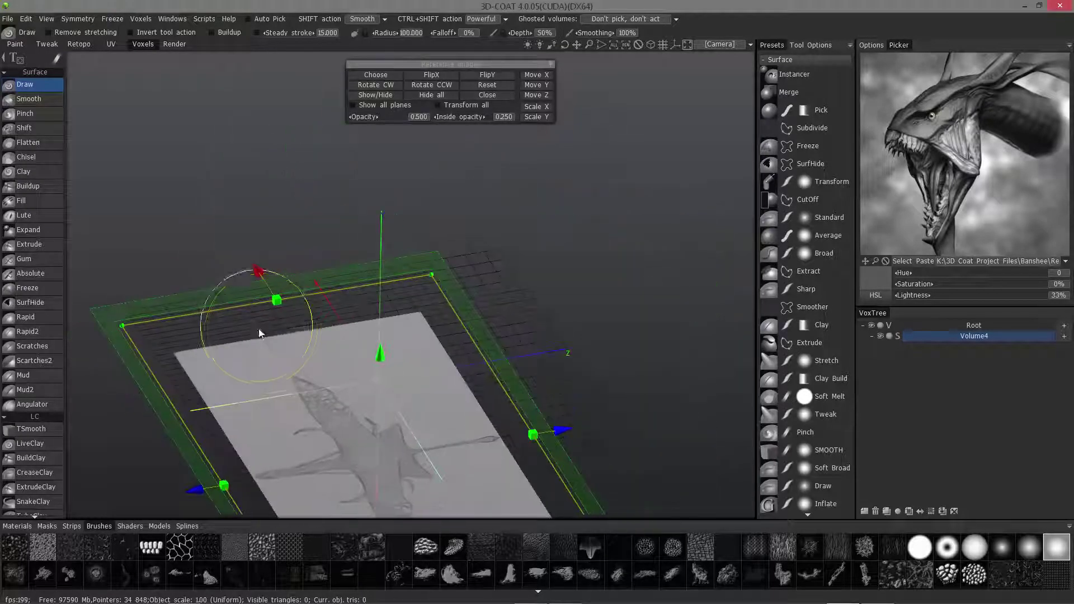
{"action": "mouse_move", "coordinate": [413, 325]}
{"action": "left_mouse_down"}
{"action": "mouse_move", "coordinate": [386, 269]}
{"action": "mouse_move", "coordinate": [363, 296]}
{"action": "mouse_move", "coordinate": [355, 338]}
{"action": "left_mouse_up"}
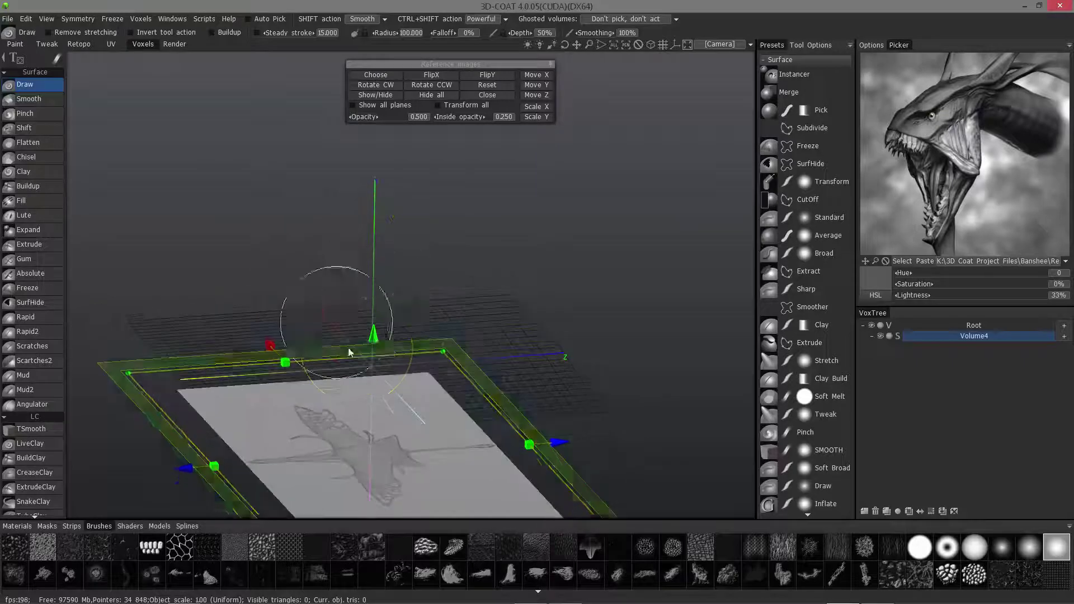
Step: Toggle the top-view plane's visibility, bring up the front-view plane, and hide all reference planes at once
{"action": "left_click", "coordinate": [372, 95]}
{"action": "mouse_move", "coordinate": [571, 394]}
{"action": "left_mouse_down"}
{"action": "mouse_move", "coordinate": [583, 382]}
{"action": "mouse_move", "coordinate": [563, 247]}
{"action": "mouse_move", "coordinate": [534, 278]}
{"action": "mouse_move", "coordinate": [549, 273]}
{"action": "mouse_move", "coordinate": [589, 196]}
{"action": "mouse_move", "coordinate": [554, 145]}
{"action": "left_mouse_up"}
{"action": "middle_click_drag", "start_coordinate": [554, 144], "coordinate": [554, 186]}
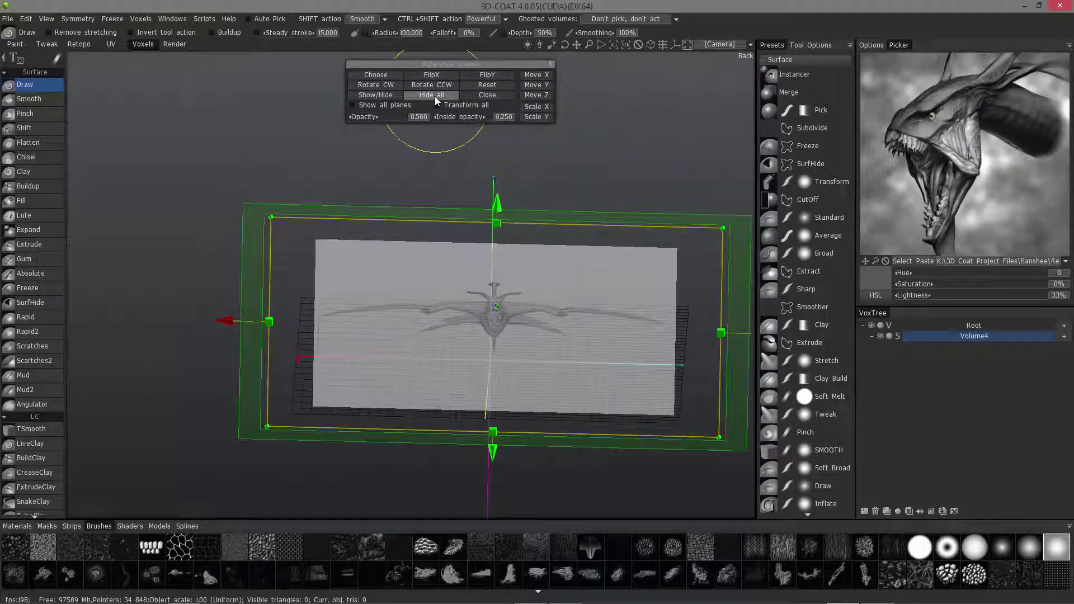
{"action": "left_click", "coordinate": [434, 95]}
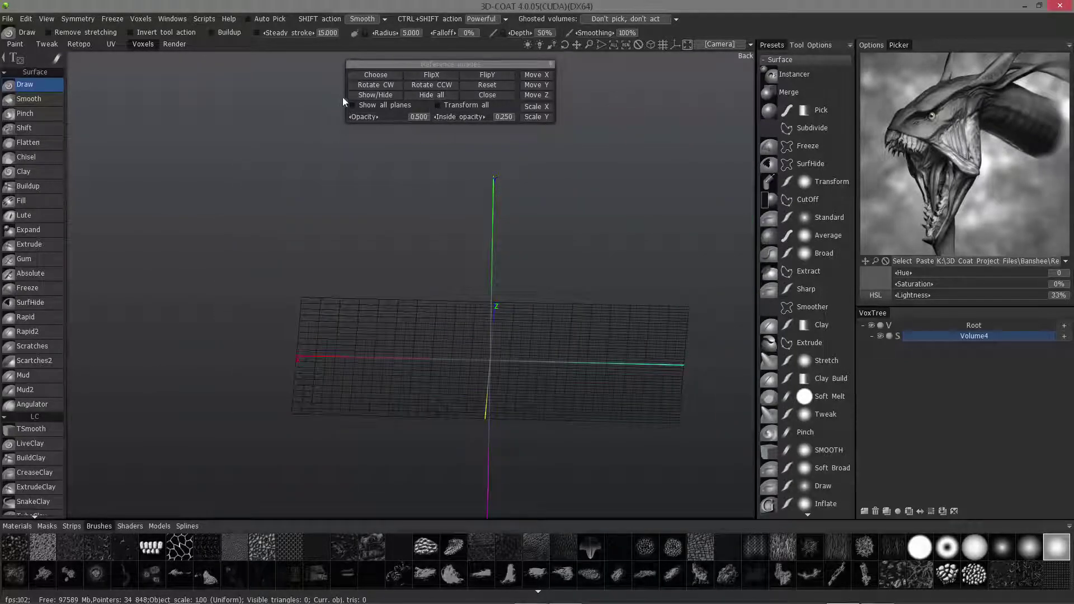
Step: Turn the front-, top- and side-view reference planes back on one at a time from their matching view angles
{"action": "left_click", "coordinate": [361, 95]}
{"action": "left_click_drag", "start_coordinate": [314, 241], "coordinate": [350, 297]}
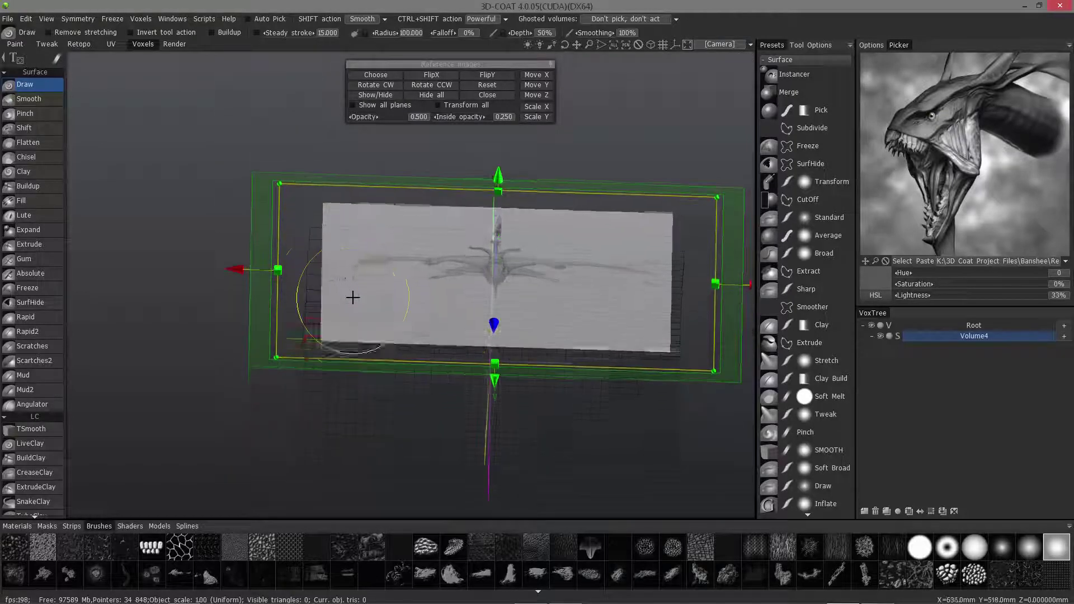
{"action": "left_click", "coordinate": [372, 96]}
{"action": "left_click", "coordinate": [370, 97]}
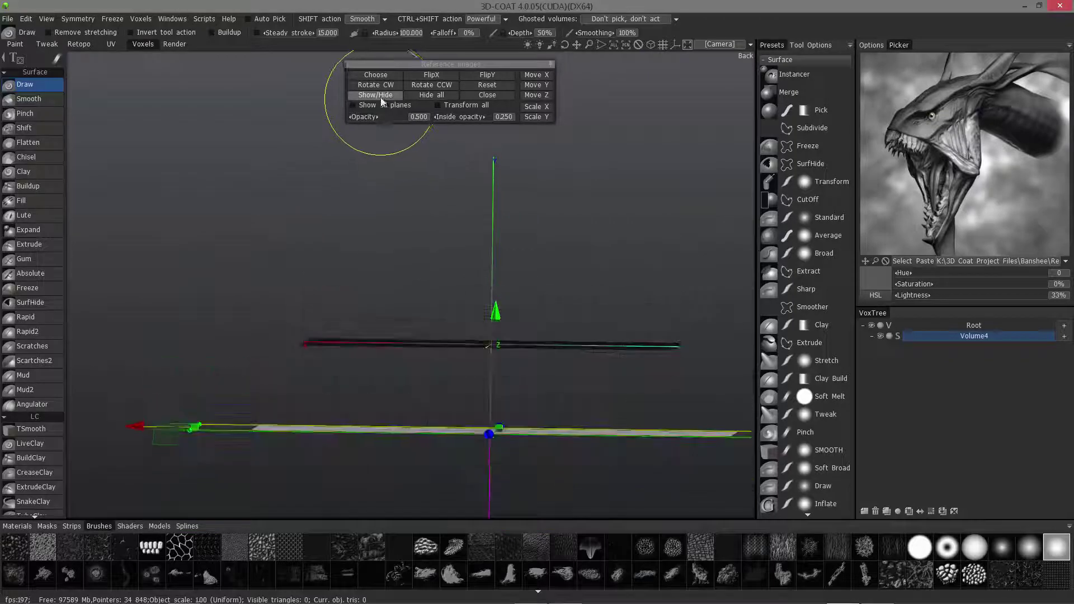
{"action": "left_click", "coordinate": [379, 97]}
{"action": "left_click_drag", "start_coordinate": [340, 106], "coordinate": [321, 133]}
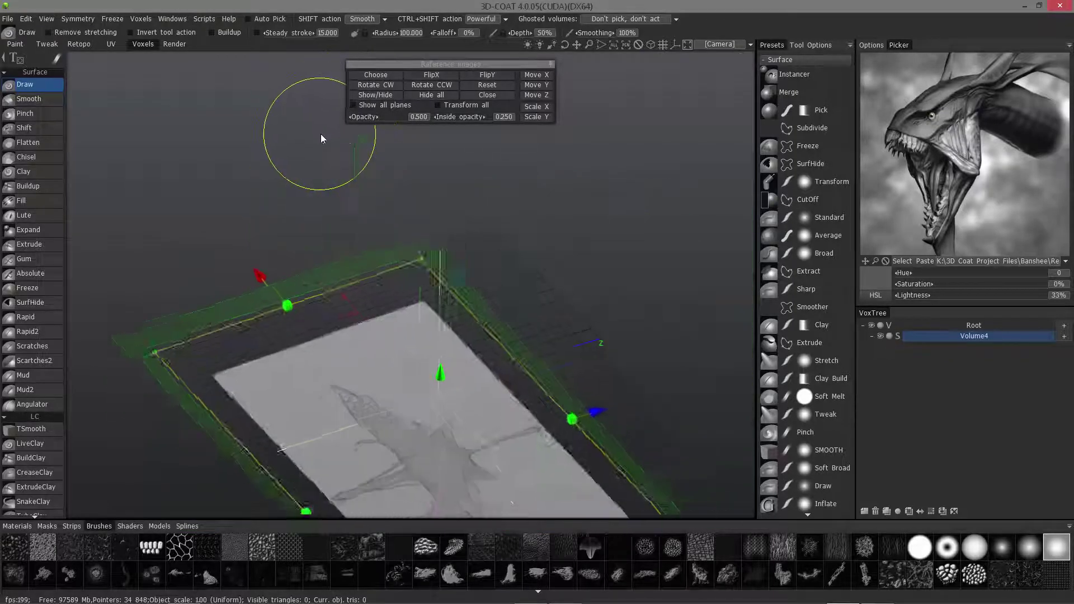
{"action": "left_click", "coordinate": [373, 96]}
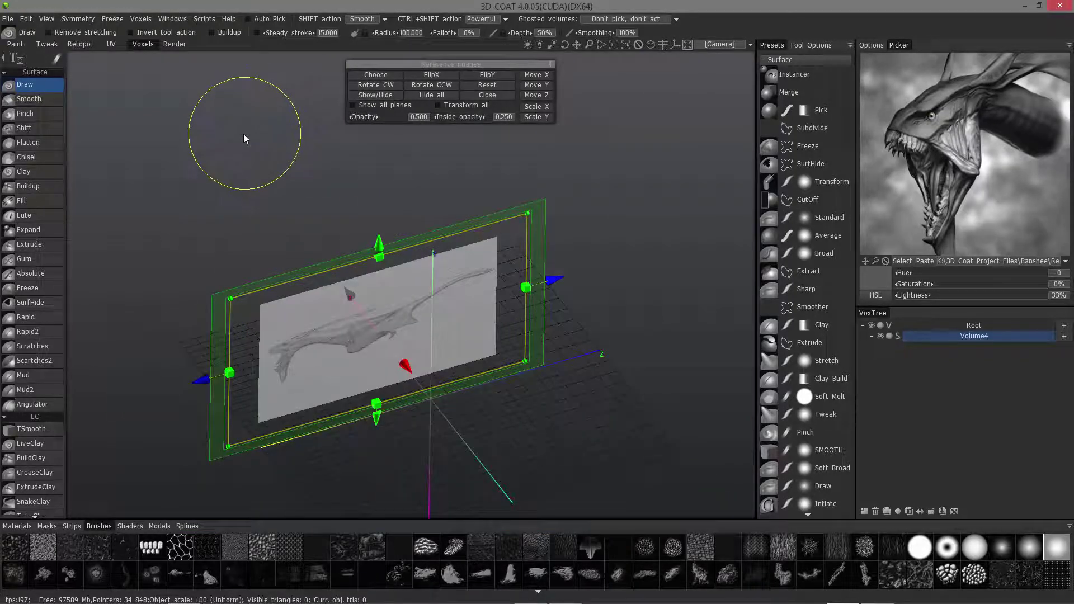
Step: Display all reference planes together and set their opacity to 0.420 and inside opacity to 0.360
{"action": "left_click_drag", "start_coordinate": [243, 133], "coordinate": [492, 241]}
{"action": "left_click", "coordinate": [362, 106]}
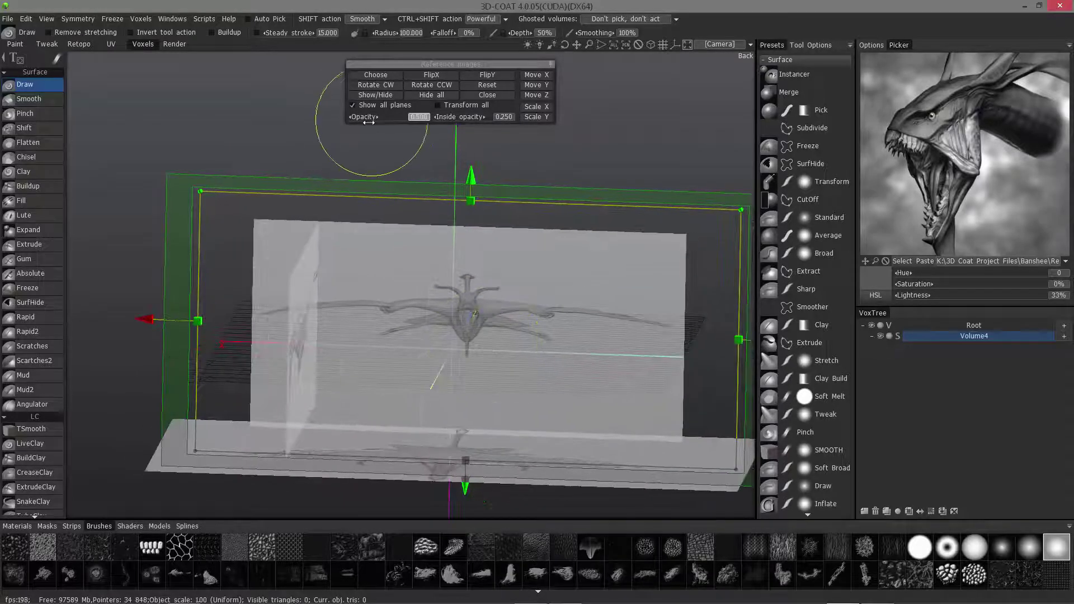
{"action": "mouse_move", "coordinate": [367, 116]}
{"action": "left_mouse_down"}
{"action": "mouse_move", "coordinate": [341, 114]}
{"action": "mouse_move", "coordinate": [360, 114]}
{"action": "left_mouse_up"}
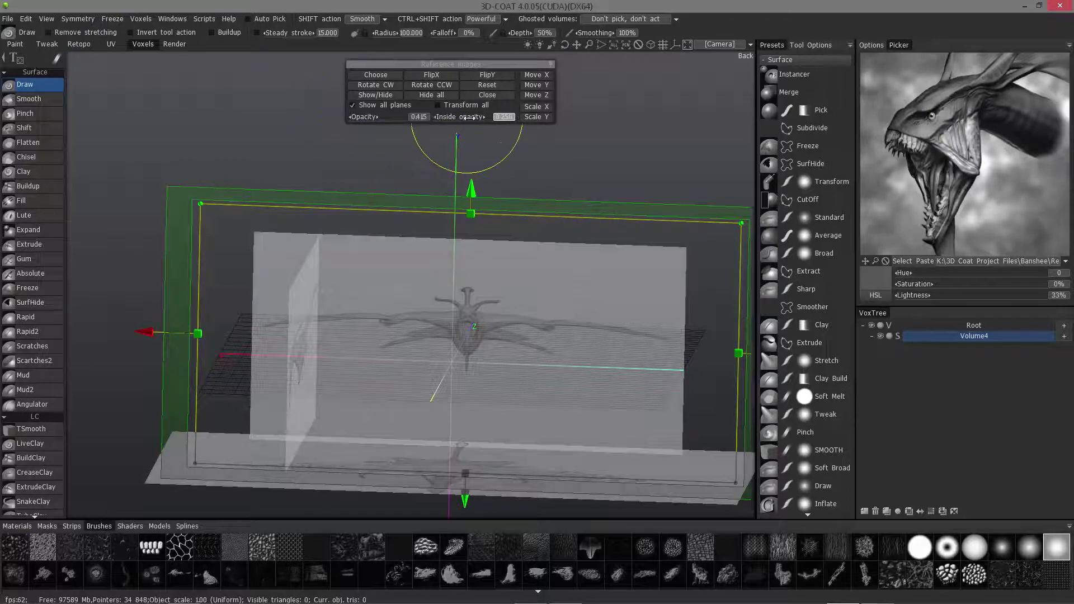
{"action": "mouse_move", "coordinate": [469, 117]}
{"action": "left_mouse_down"}
{"action": "mouse_move", "coordinate": [449, 118]}
{"action": "mouse_move", "coordinate": [529, 122]}
{"action": "mouse_move", "coordinate": [335, 113]}
{"action": "mouse_move", "coordinate": [247, 254]}
{"action": "mouse_move", "coordinate": [129, 281]}
{"action": "mouse_move", "coordinate": [288, 226]}
{"action": "mouse_move", "coordinate": [375, 125]}
{"action": "mouse_move", "coordinate": [492, 118]}
{"action": "left_mouse_up"}
Step: Check how the three reference planes sit together from several angles and close the reference image placement editing
{"action": "left_click_drag", "start_coordinate": [492, 162], "coordinate": [474, 104]}
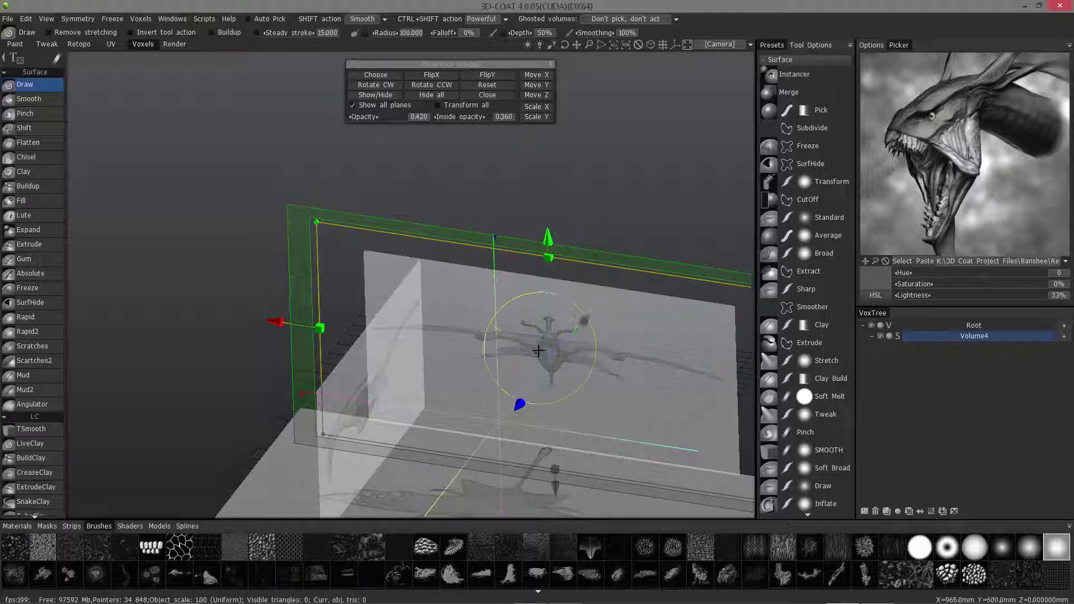
{"action": "right_click_drag", "start_coordinate": [539, 350], "coordinate": [492, 312]}
{"action": "middle_click_drag", "start_coordinate": [492, 312], "coordinate": [499, 96]}
{"action": "right_click_drag", "start_coordinate": [498, 96], "coordinate": [511, 137]}
{"action": "middle_click_drag", "start_coordinate": [511, 137], "coordinate": [462, 184]}
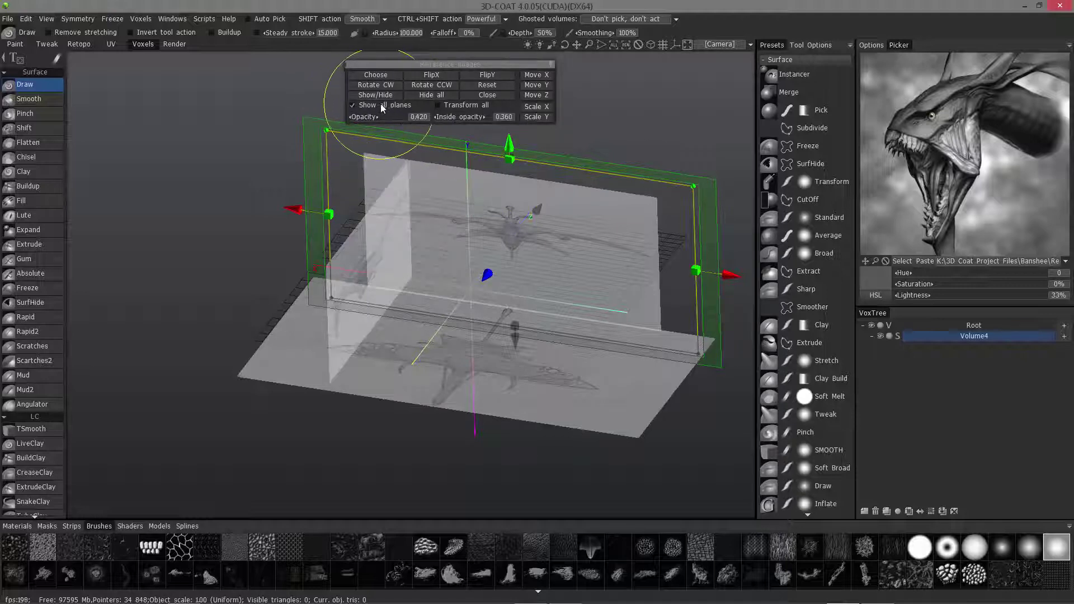
{"action": "left_click", "coordinate": [487, 95]}
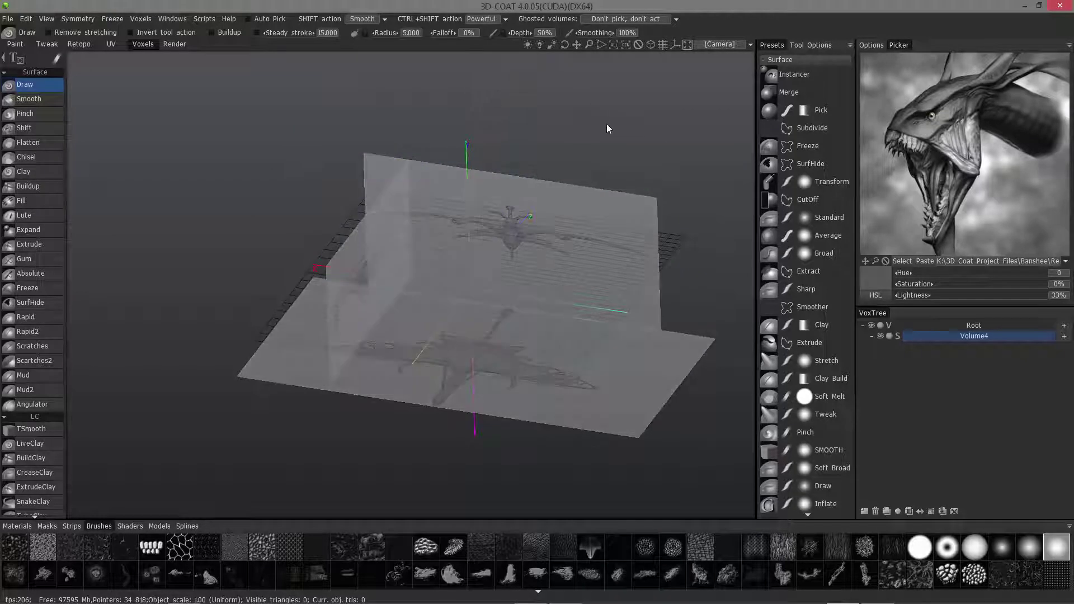
{"action": "left_click_drag", "start_coordinate": [606, 123], "coordinate": [379, 351]}
{"action": "scroll", "coordinate": [419, 329], "scroll_direction": "up", "scroll_amount": 3}
{"action": "scroll", "coordinate": [387, 327], "scroll_direction": "down", "scroll_amount": 5}
{"action": "scroll", "coordinate": [372, 340], "scroll_direction": "up", "scroll_amount": 4}
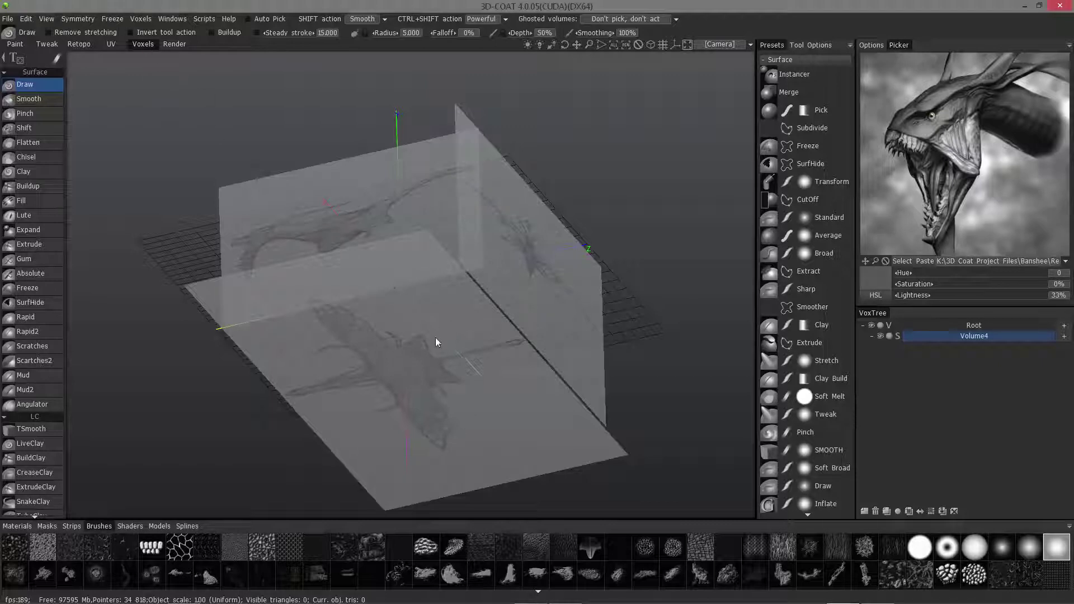
{"action": "left_click_drag", "start_coordinate": [451, 347], "coordinate": [442, 355]}
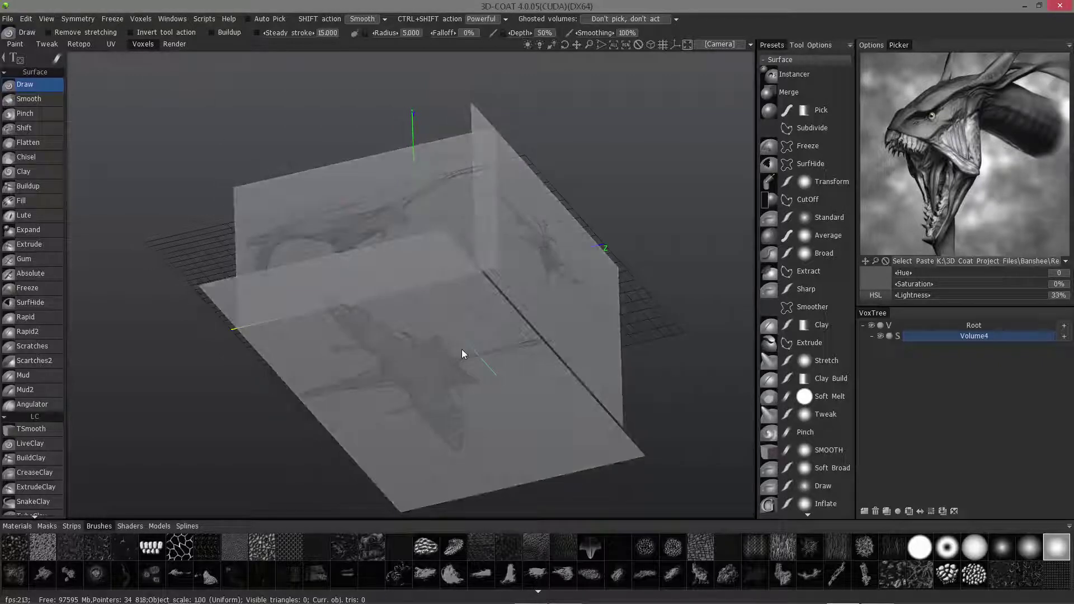